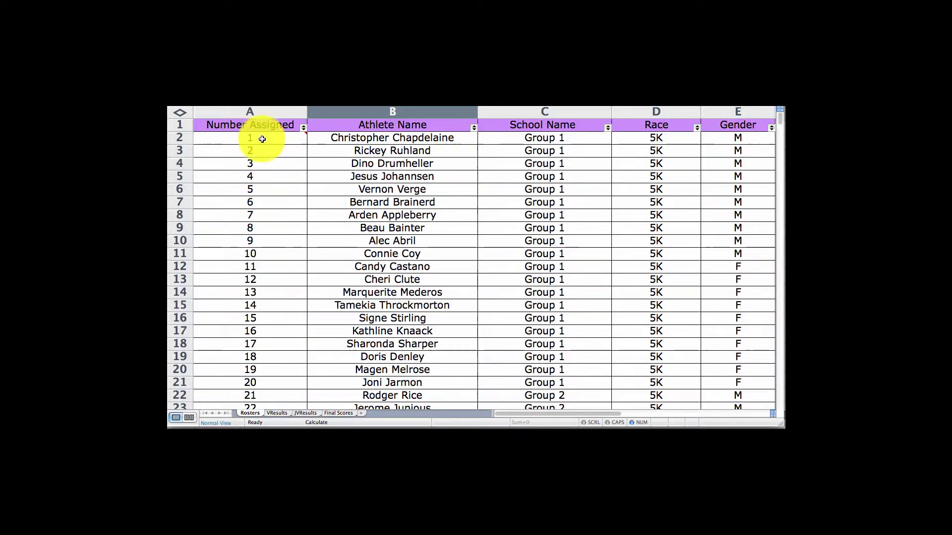
# Look over the Rosters, VResults and JVResults sheets, finishing on the Varsity Results
pyautogui.moveTo(262, 139)
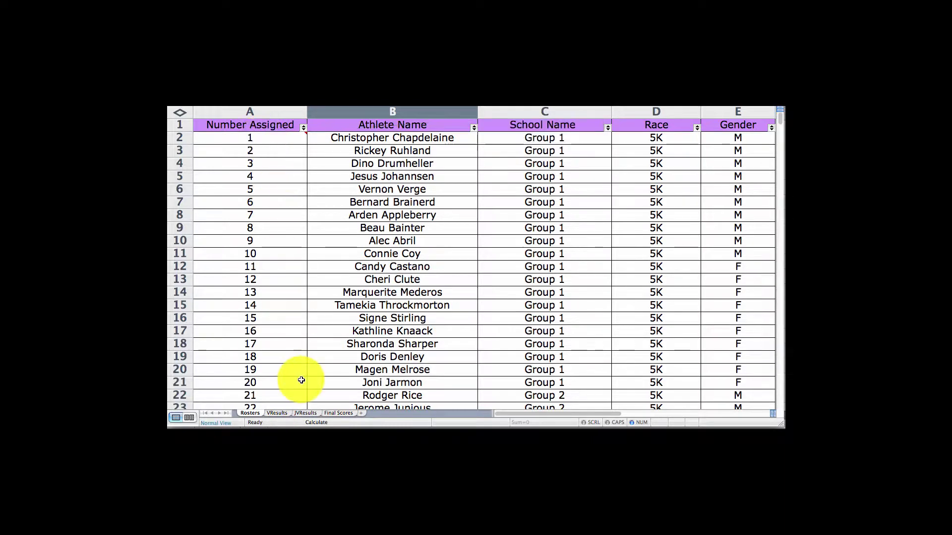
pyautogui.click(278, 414)
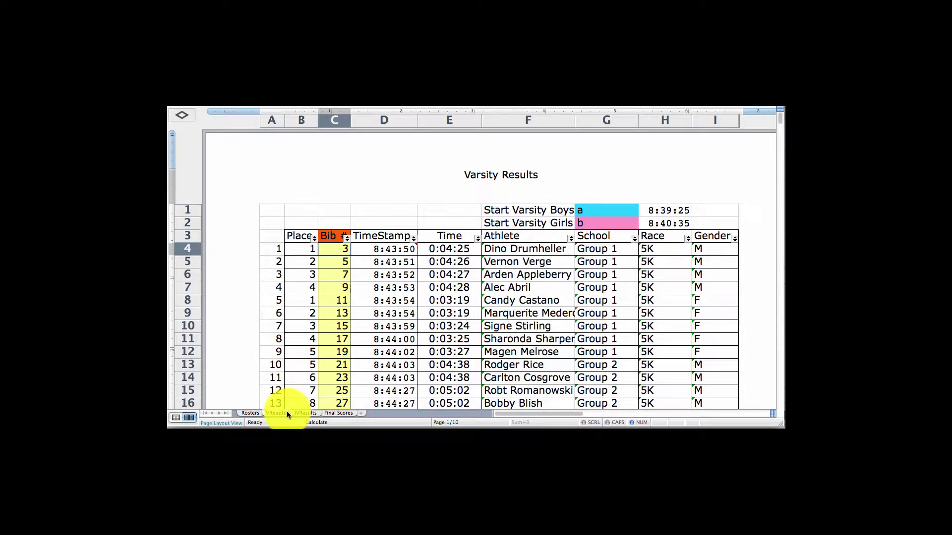
pyautogui.click(306, 414)
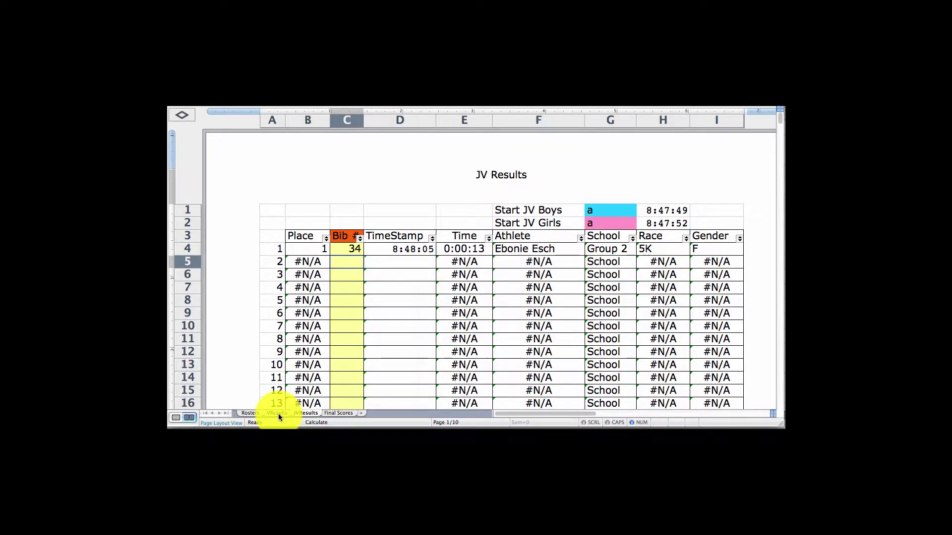
pyautogui.click(277, 414)
pyautogui.click(305, 414)
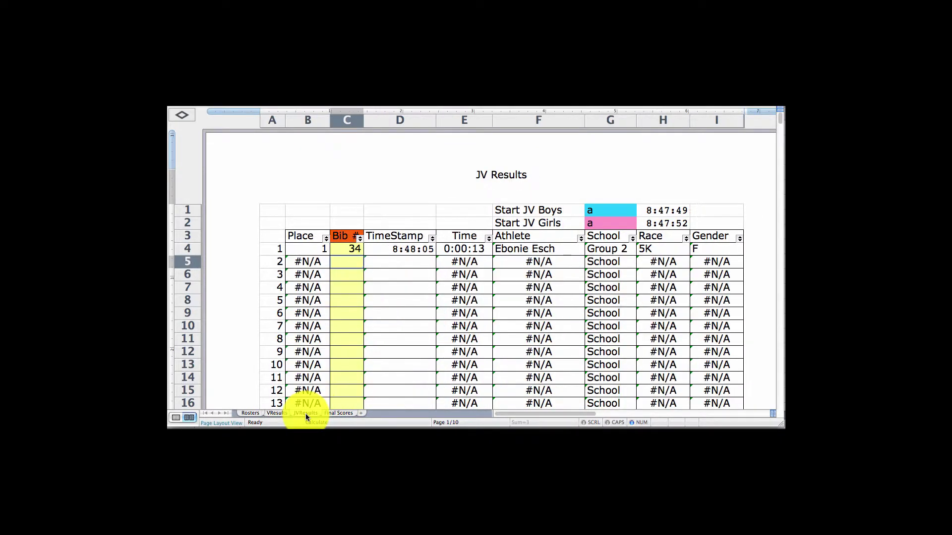
pyautogui.click(277, 413)
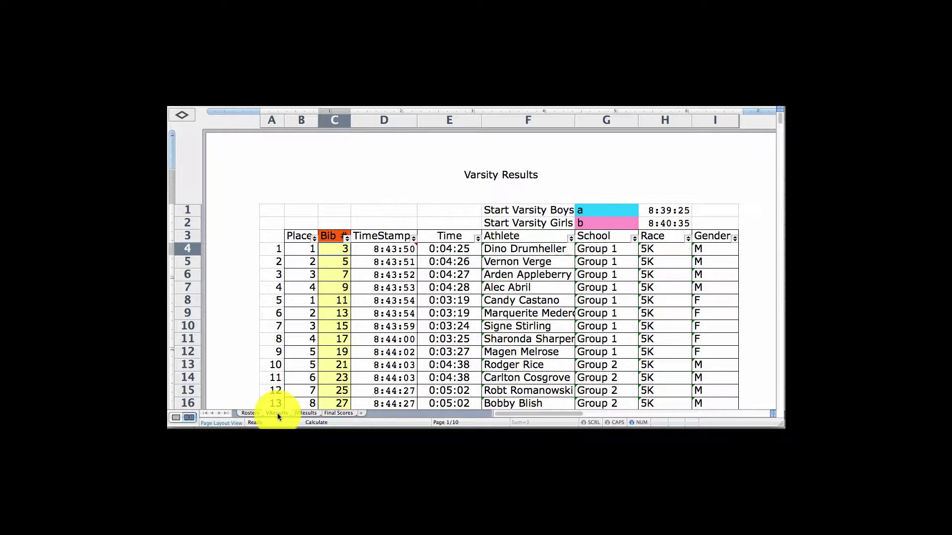
# Clear the start markers for Varsity Boys in G1 and Varsity Girls in G2
pyautogui.click(615, 210)
pyautogui.press('BackSpace')
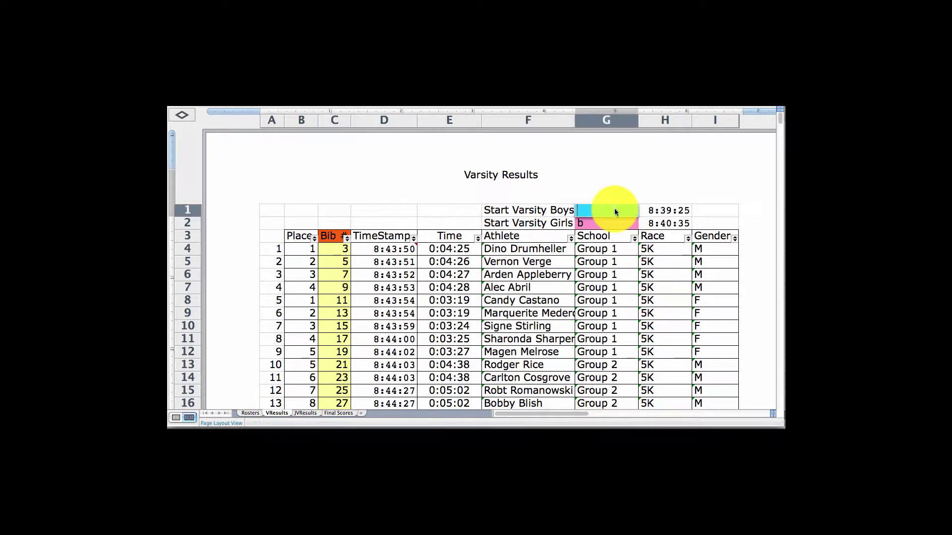
pyautogui.press('Return')
pyautogui.press('BackSpace')
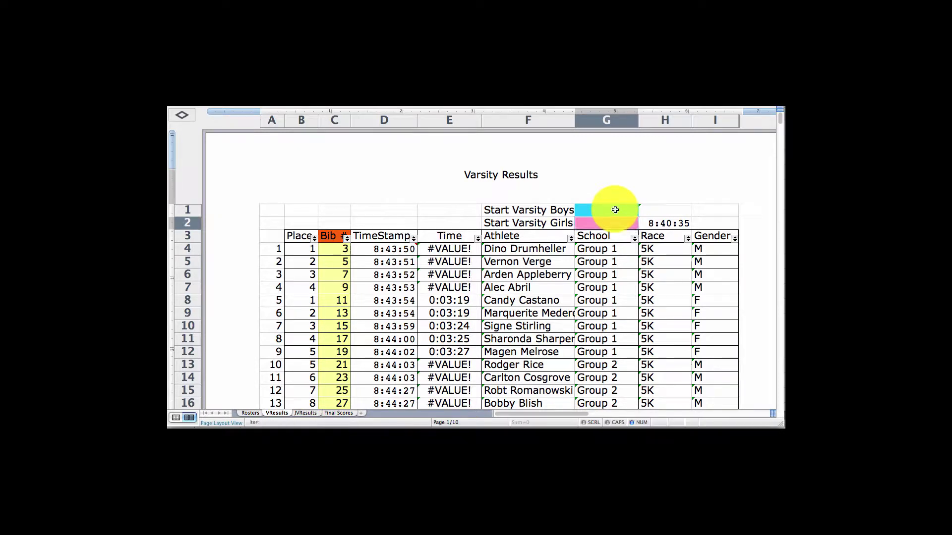
# Stamp new race start times by entering a for Varsity Boys and b for Varsity Girls
pyautogui.click(615, 210)
pyautogui.write('a')
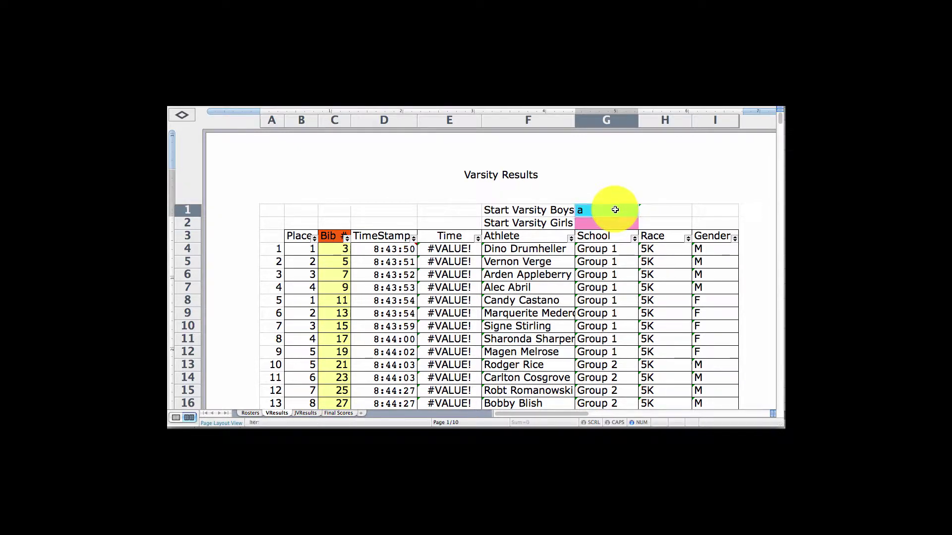
pyautogui.press('Return')
pyautogui.write('b')
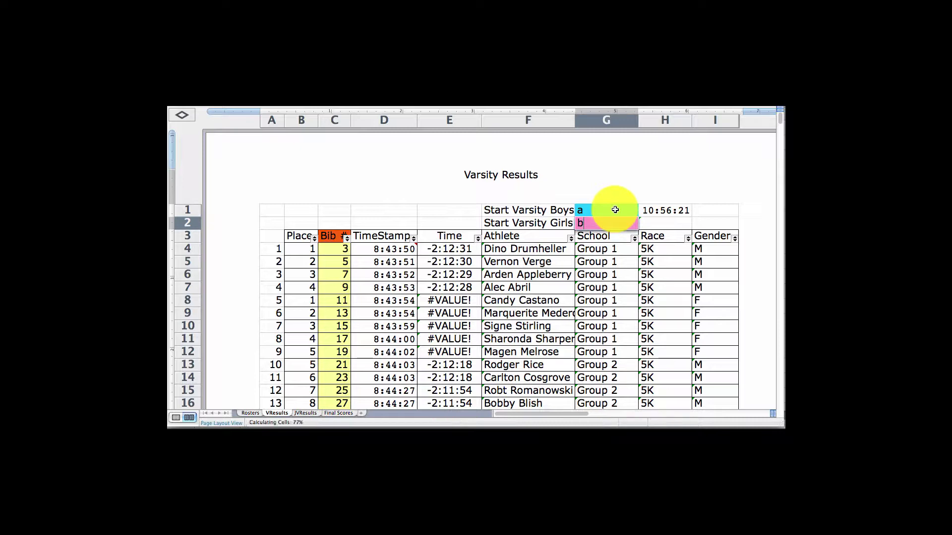
pyautogui.press('Return')
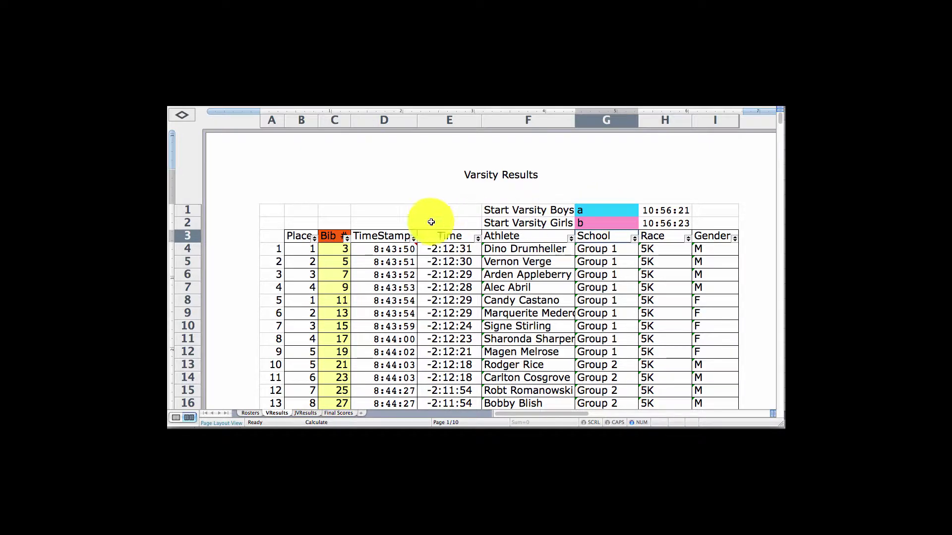
# Clear the contents of all filled Bib # cells in the Varsity Results, C4 through C64
pyautogui.click(339, 250)
pyautogui.moveTo(339, 249); pyautogui.dragTo(338, 213)
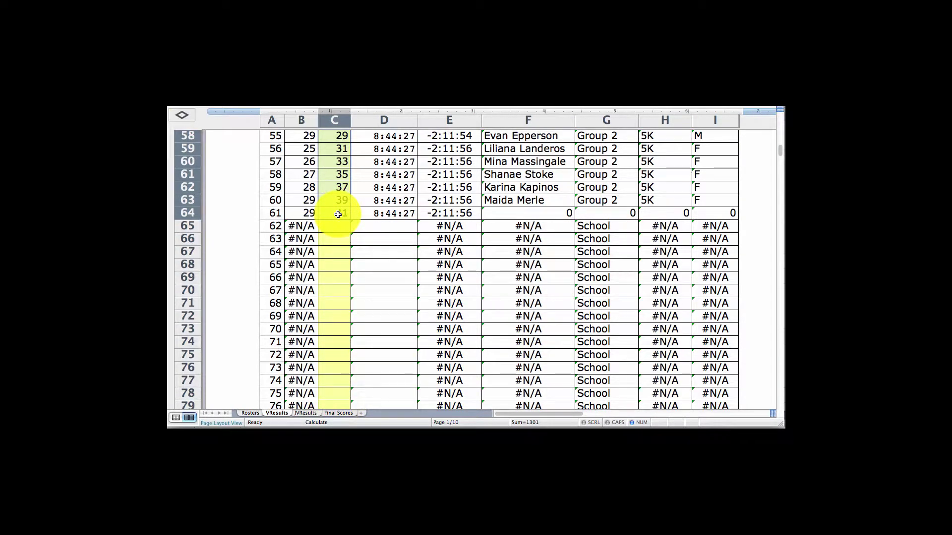
pyautogui.rightClick(338, 214)
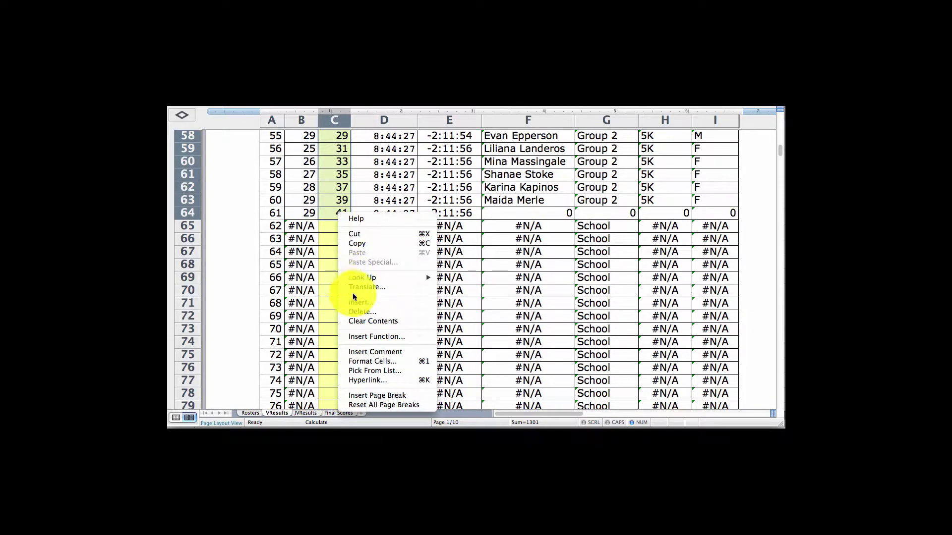
pyautogui.click(371, 322)
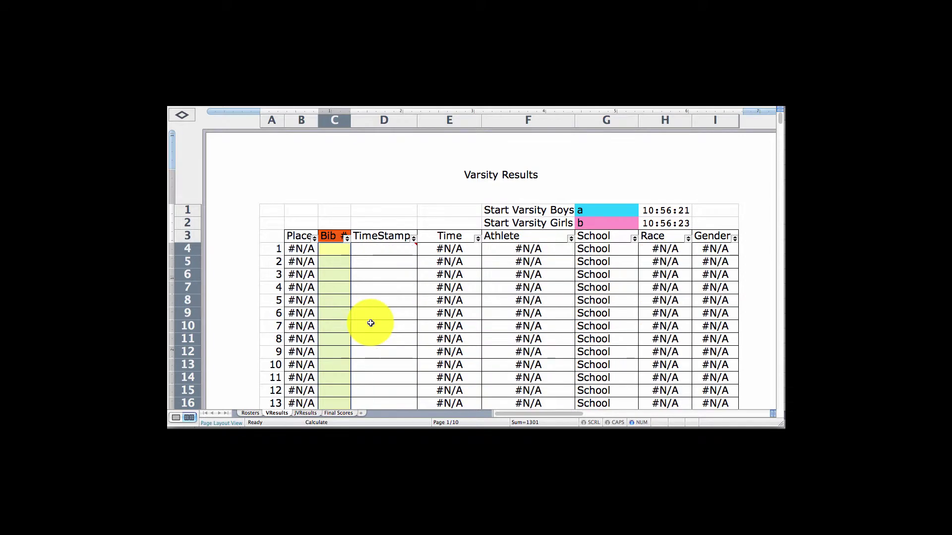
# Stamp finish times for the first three varsity finishers by entering the placeholder a in Bib # cells C4 to C6
pyautogui.click(340, 253)
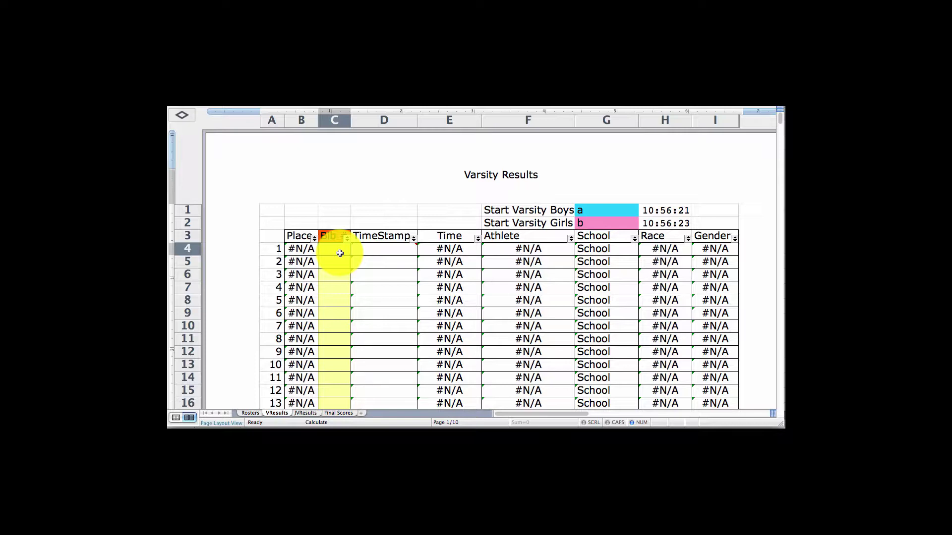
pyautogui.write('a')
pyautogui.press('Return')
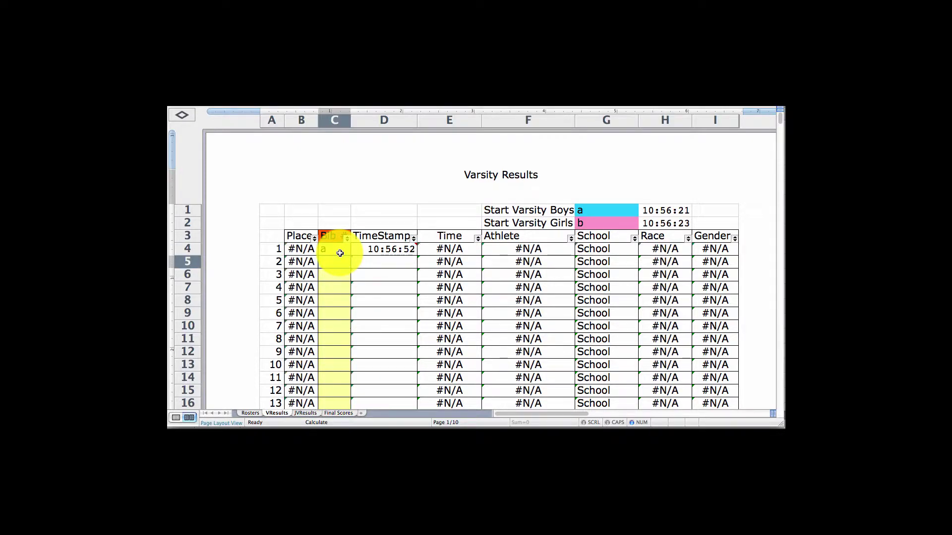
pyautogui.write('a')
pyautogui.press('Return')
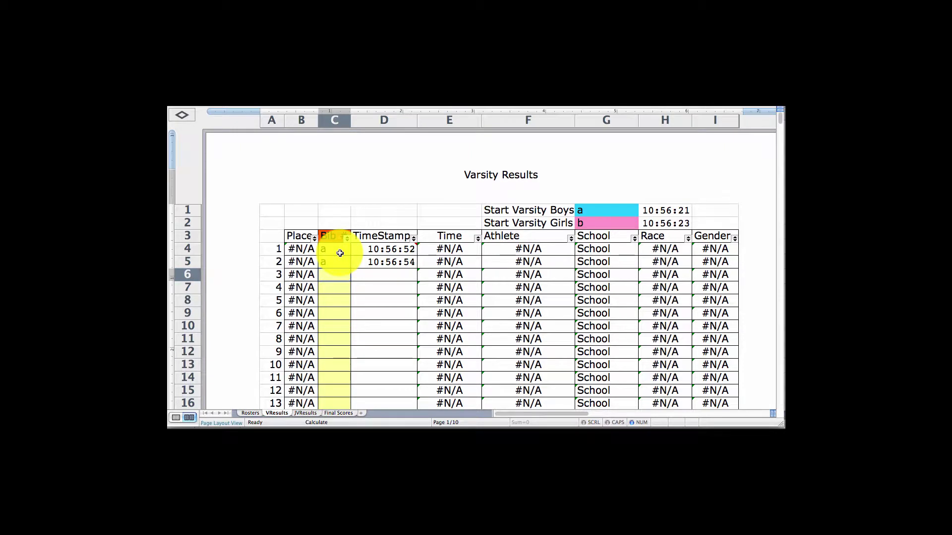
pyautogui.write('a')
pyautogui.press('Return')
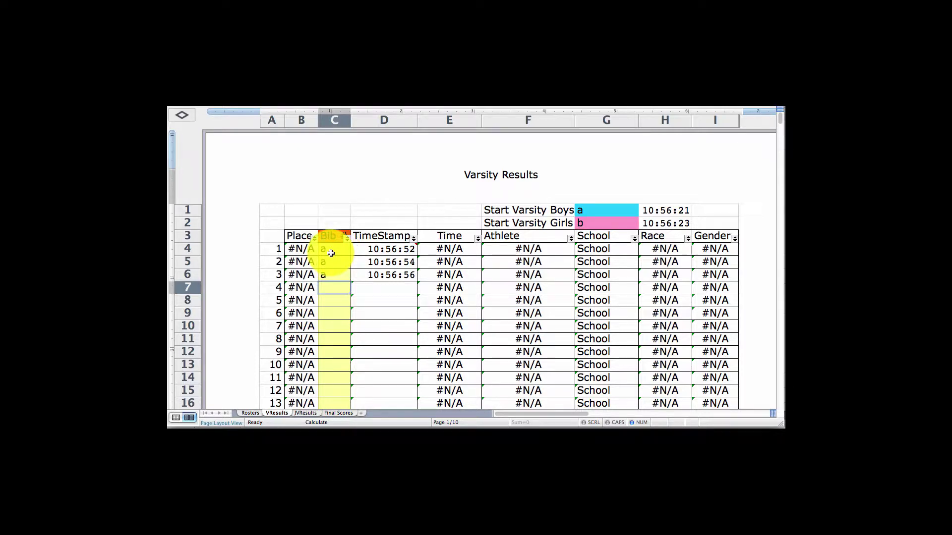
# Replace the placeholders in Bib # cells C4 to C6 with bib numbers 34, 45 and 67
pyautogui.click(331, 254)
pyautogui.write('34')
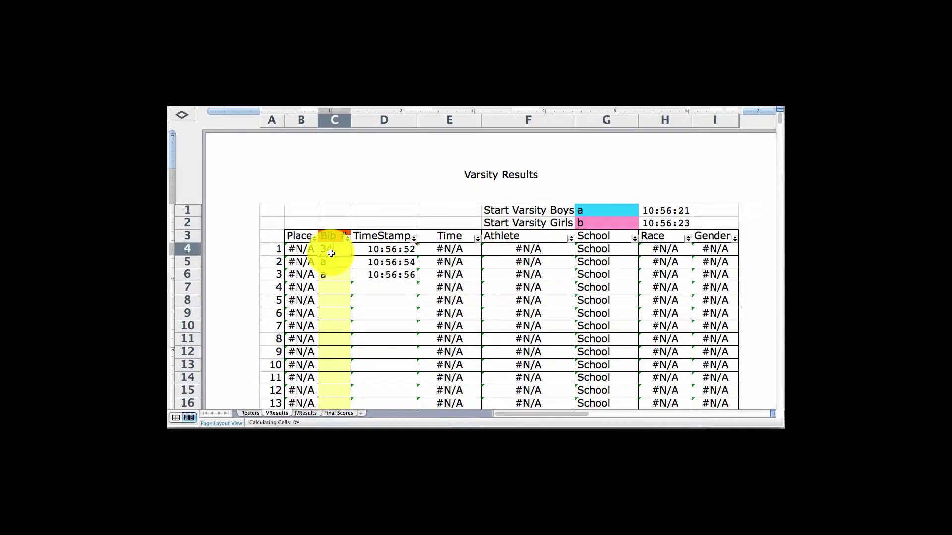
pyautogui.press('Return')
pyautogui.write('45')
pyautogui.press('Return')
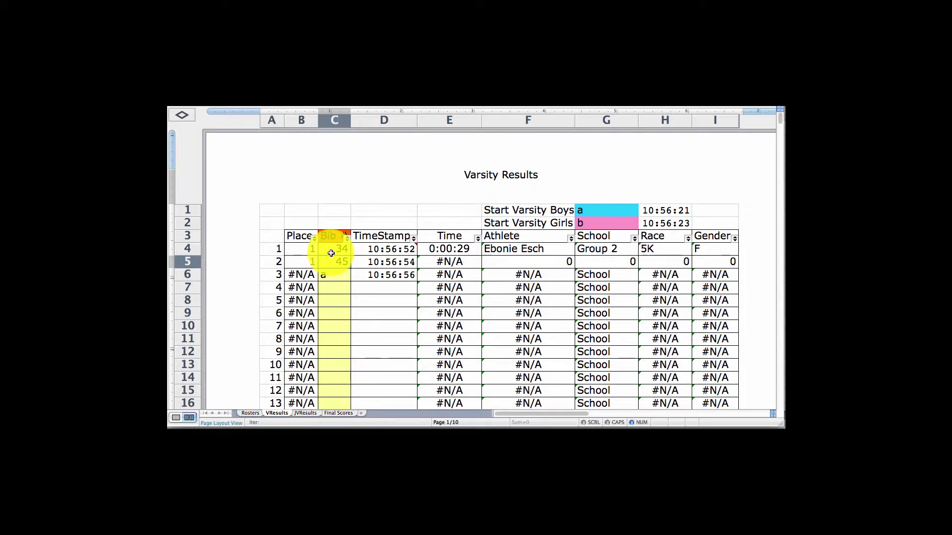
pyautogui.write('67')
pyautogui.press('Return')
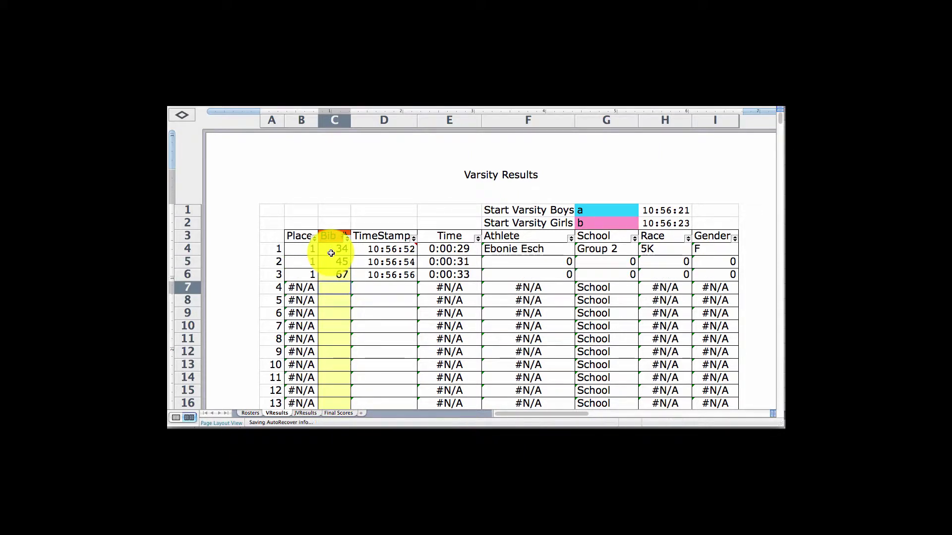
# Change the second and third finishers' bib numbers to 32 and 21
pyautogui.click(339, 261)
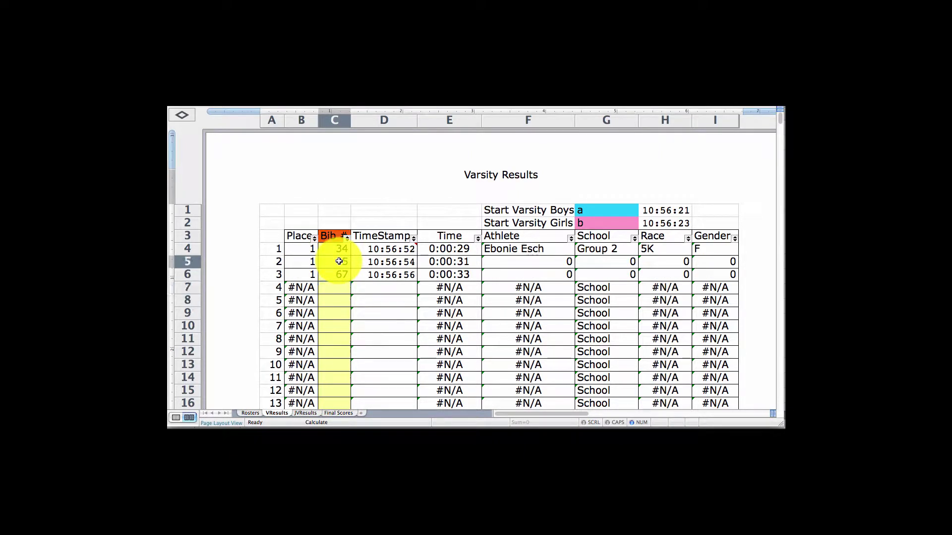
pyautogui.write('12')
pyautogui.press('Return')
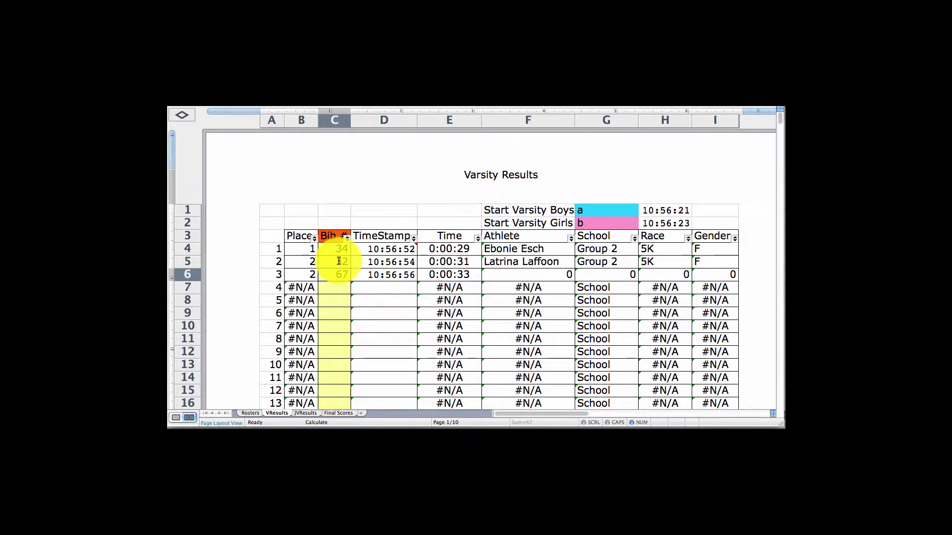
pyautogui.write('21')
pyautogui.press('Return')
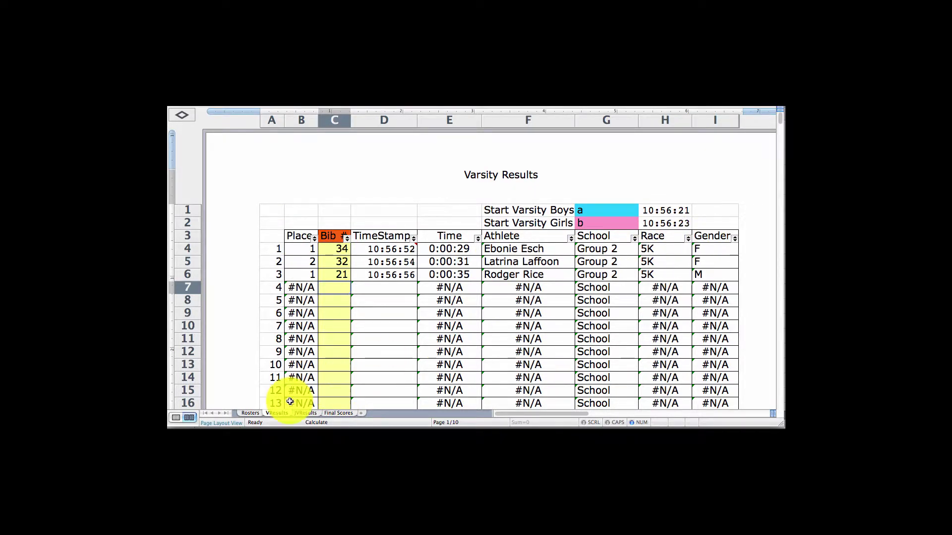
# View the dual meet layout on the Final Scores sheet and return to the Varsity Results
pyautogui.click(337, 414)
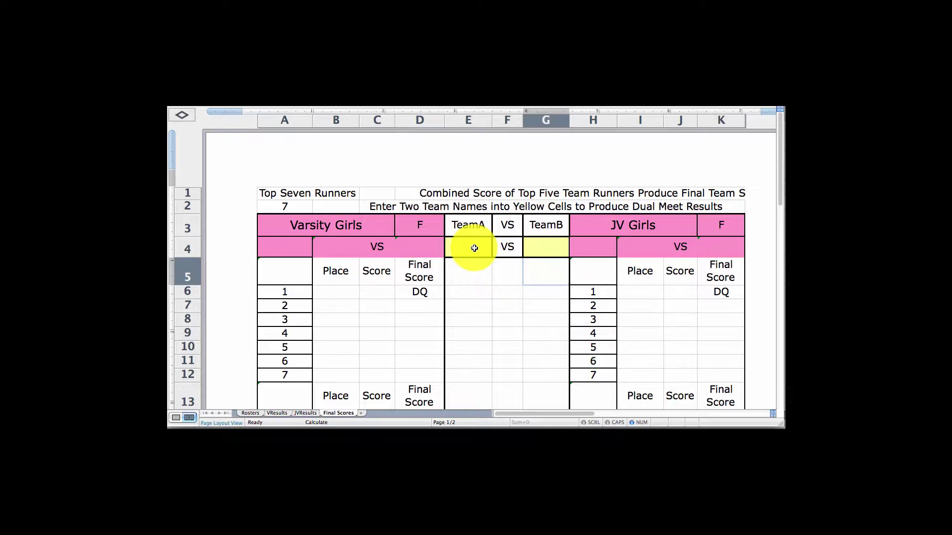
pyautogui.click(278, 414)
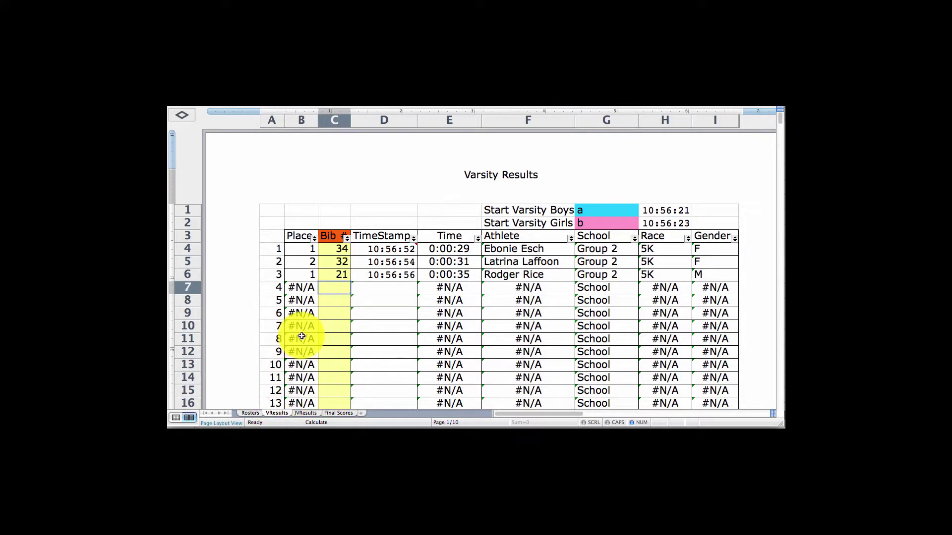
pyautogui.click(342, 252)
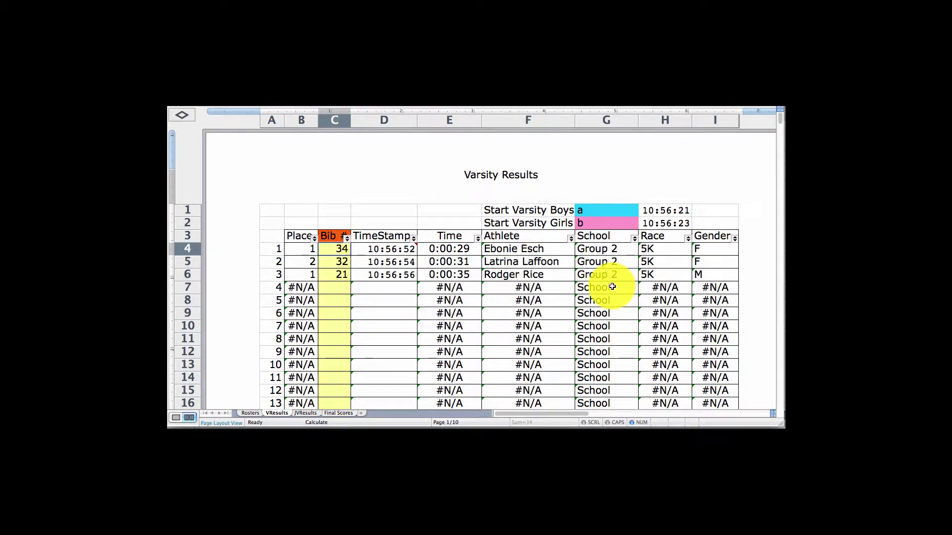
pyautogui.scroll(-5, 612, 286)
pyautogui.scroll(5, 613, 287)
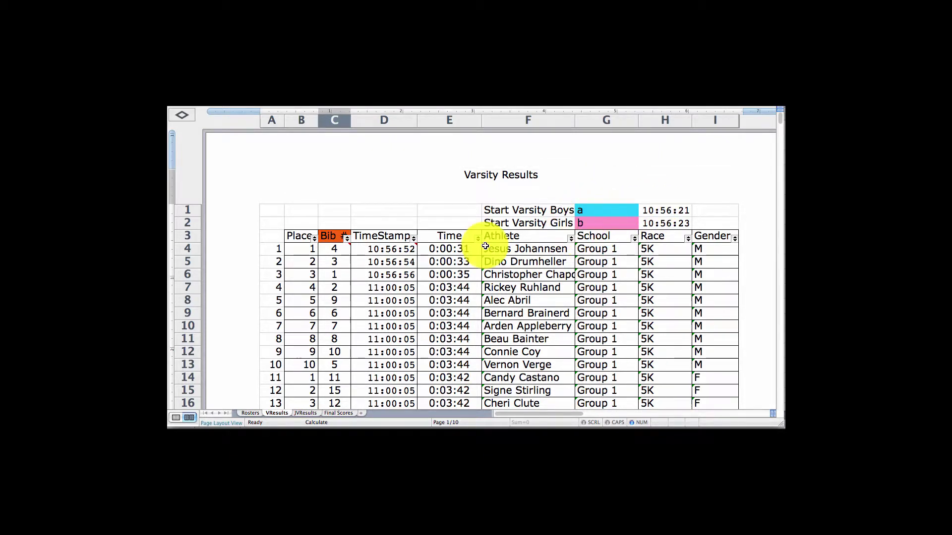
# Examine the filled varsity results down to row 42, and check the JVResults sheet before returning to VResults
pyautogui.click(335, 254)
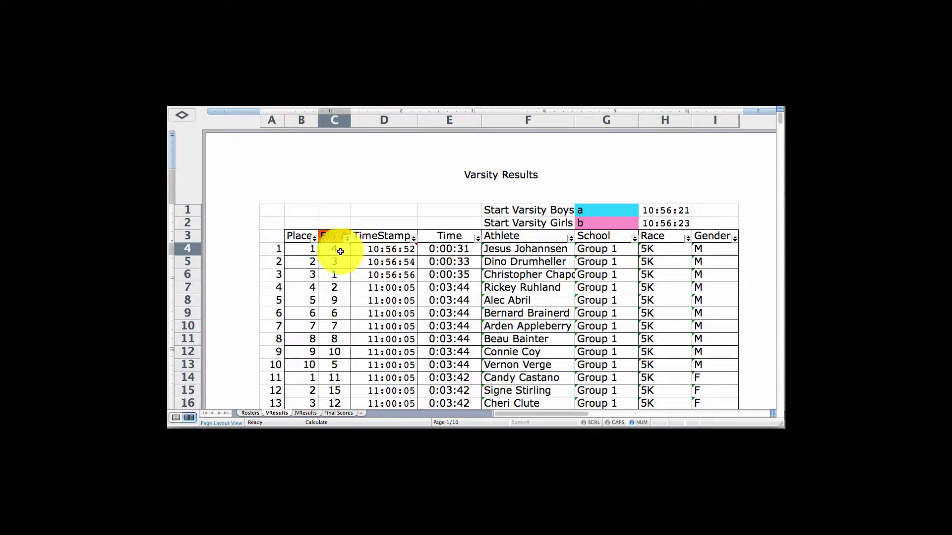
pyautogui.moveTo(352, 252)
pyautogui.scroll(-10, 347, 238)
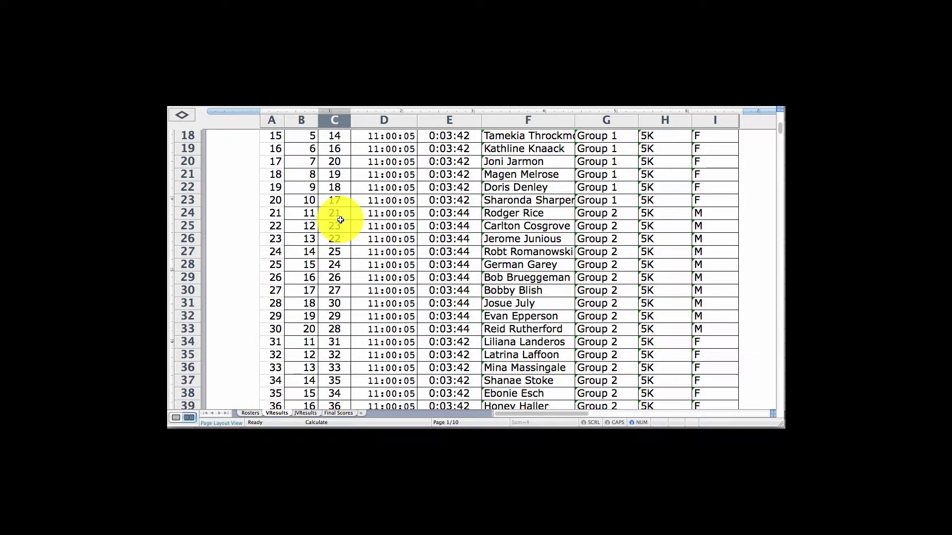
pyautogui.scroll(-7, 340, 220)
pyautogui.scroll(17, 341, 220)
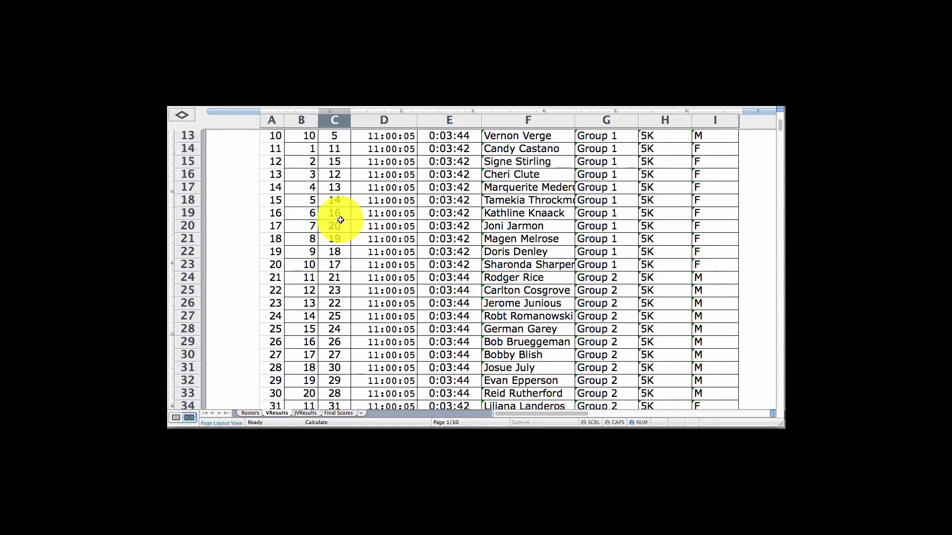
pyautogui.scroll(-5, 590, 243)
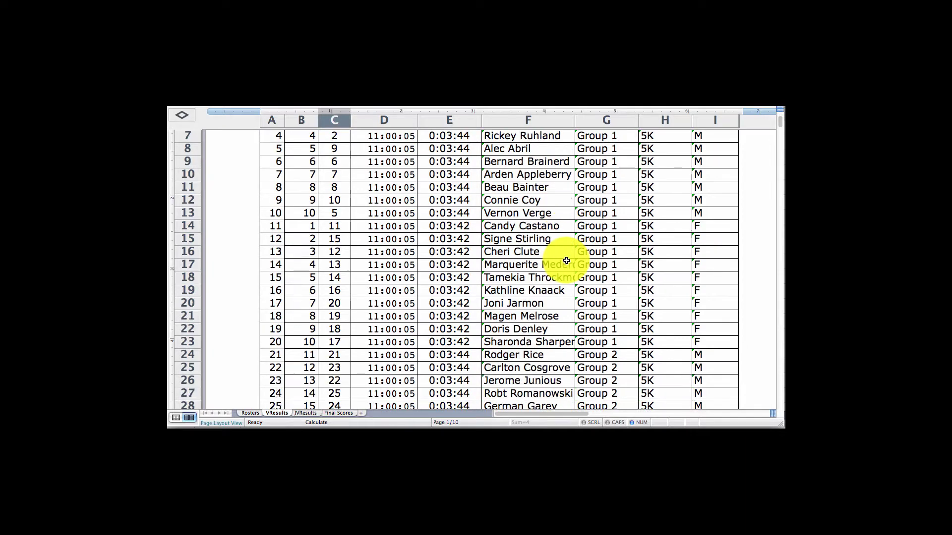
pyautogui.scroll(-10, 594, 238)
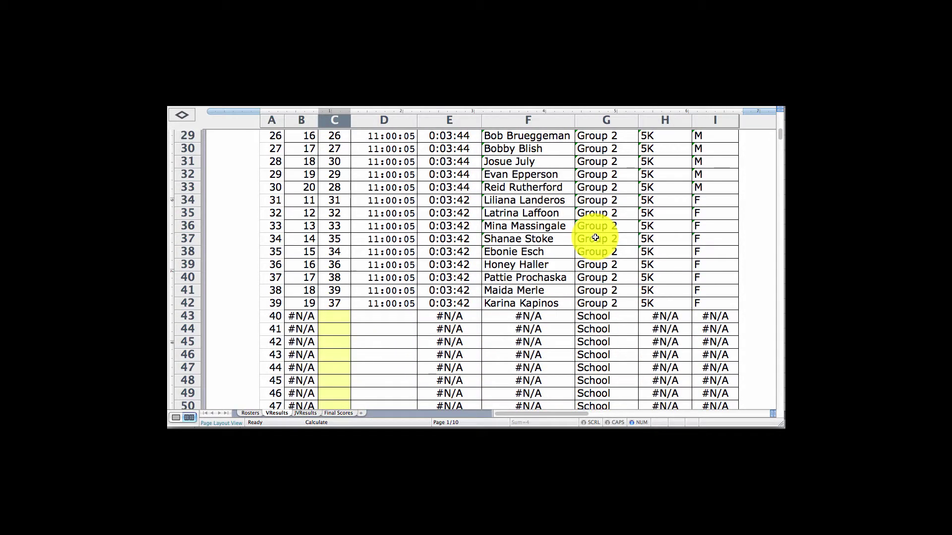
pyautogui.scroll(9, 595, 238)
pyautogui.scroll(7, 595, 238)
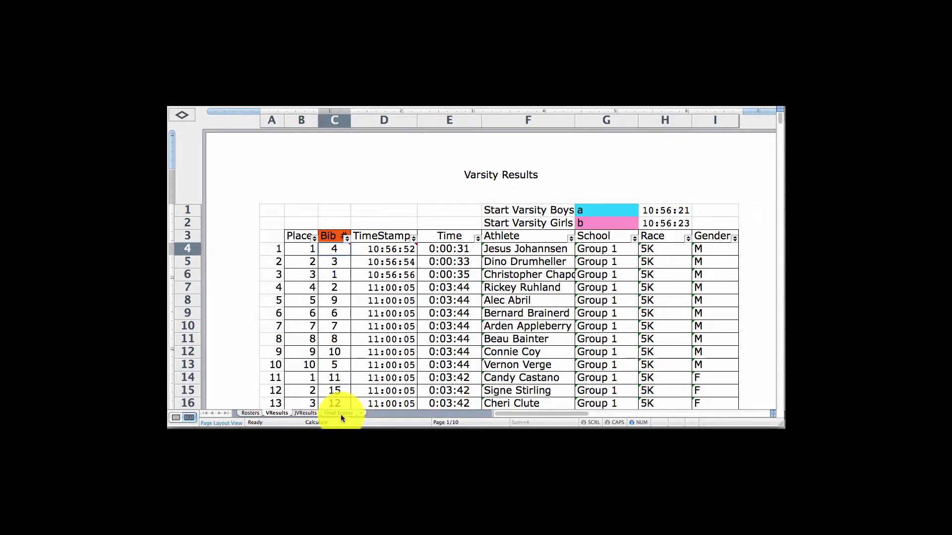
pyautogui.click(308, 413)
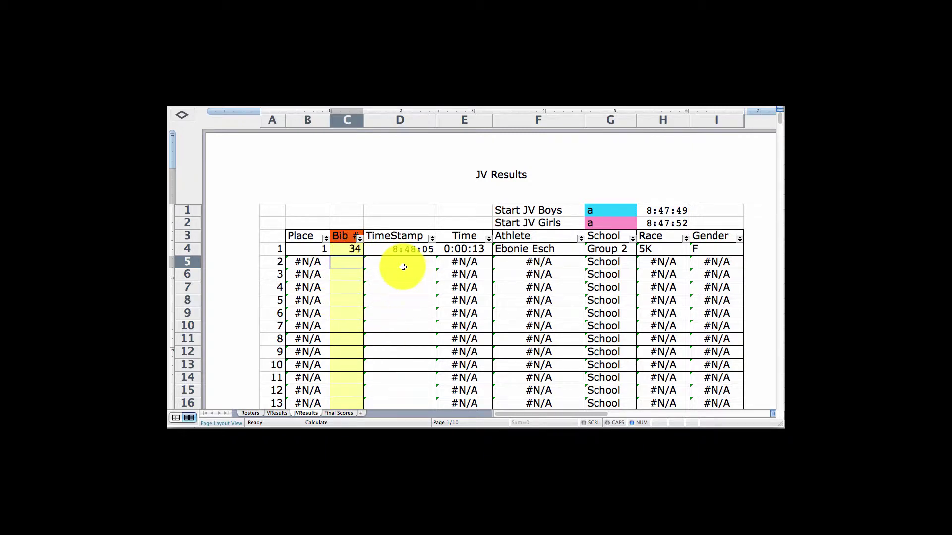
pyautogui.click(276, 413)
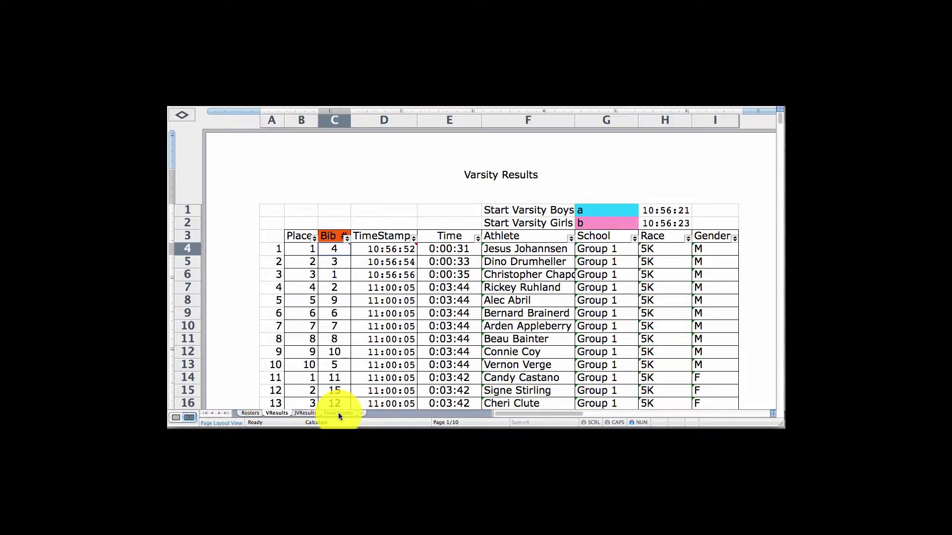
# Examine the varsity results through row 53, and switch to the top of the Final Scores sheet
pyautogui.scroll(-9, 620, 274)
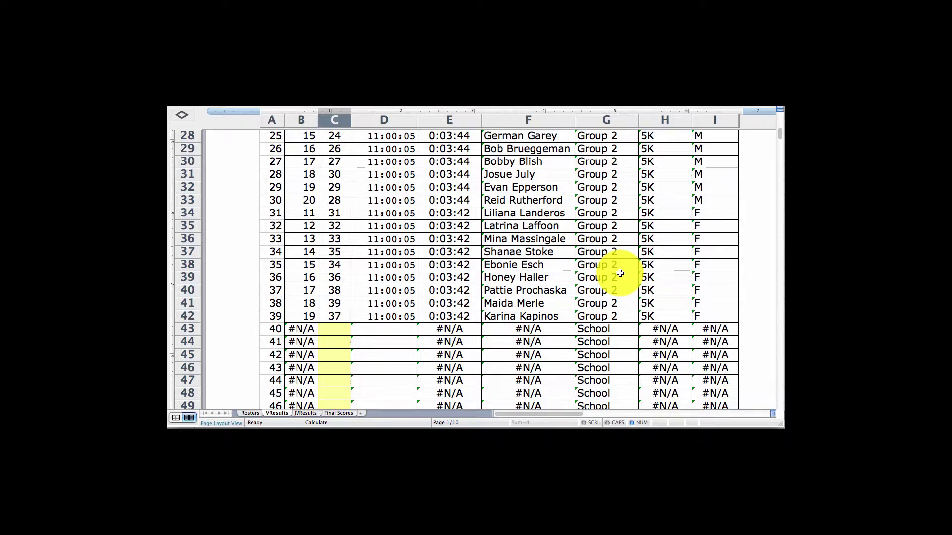
pyautogui.scroll(-5, 429, 300)
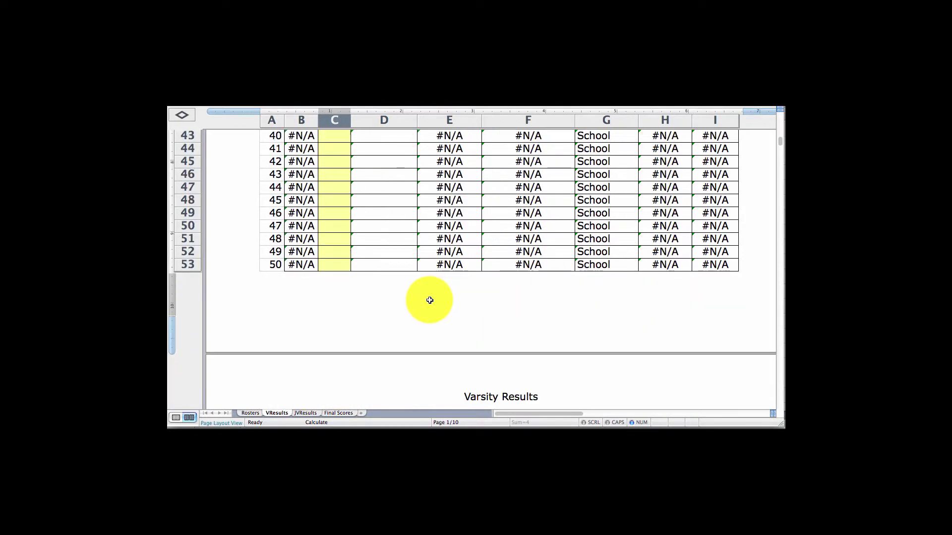
pyautogui.scroll(5, 429, 300)
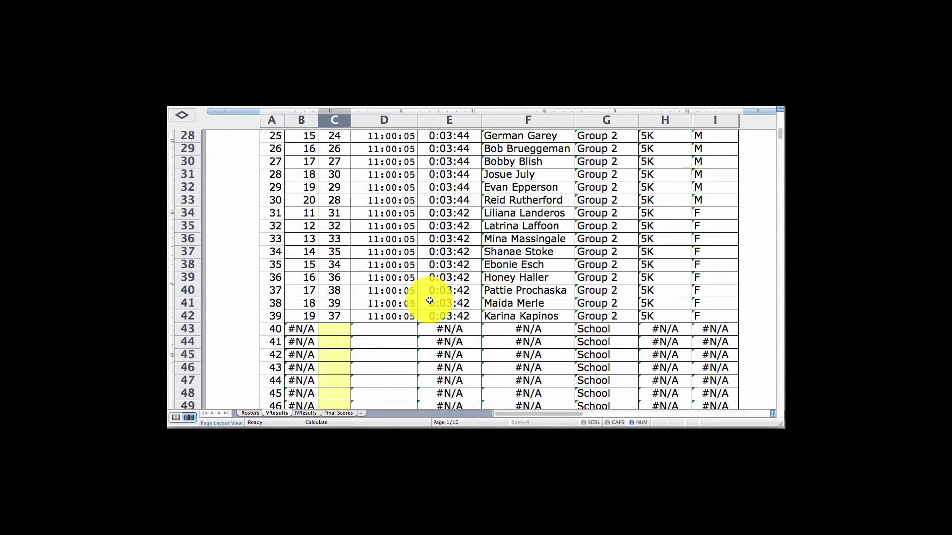
pyautogui.click(337, 412)
pyautogui.scroll(5, 362, 342)
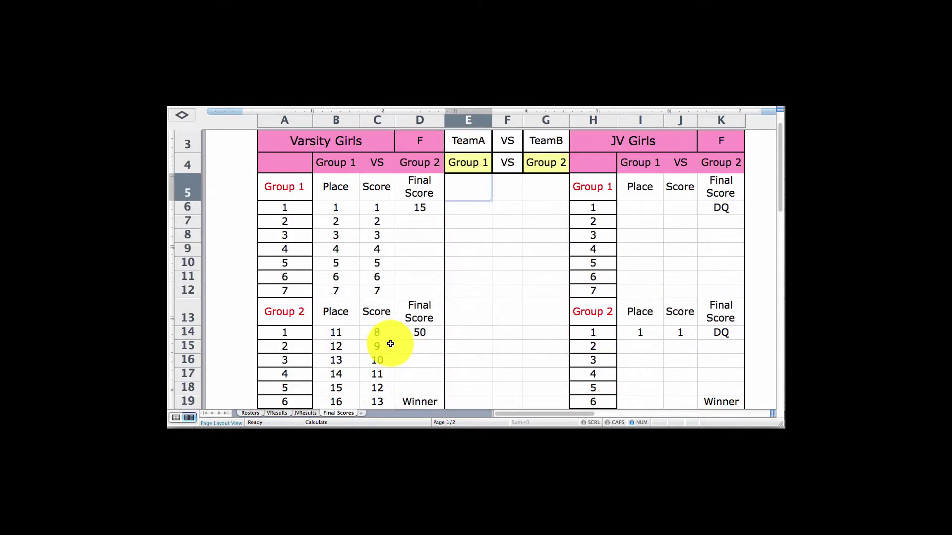
# Clear the team names from the yellow TeamA and TeamB cells, E4 and G4
pyautogui.click(469, 248)
pyautogui.press('BackSpace')
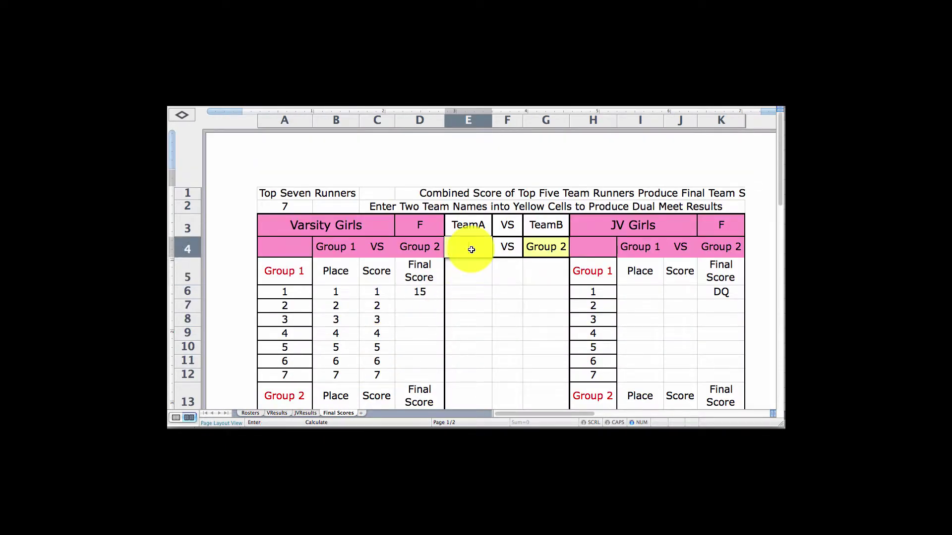
pyautogui.press('Tab')
pyautogui.press('Tab')
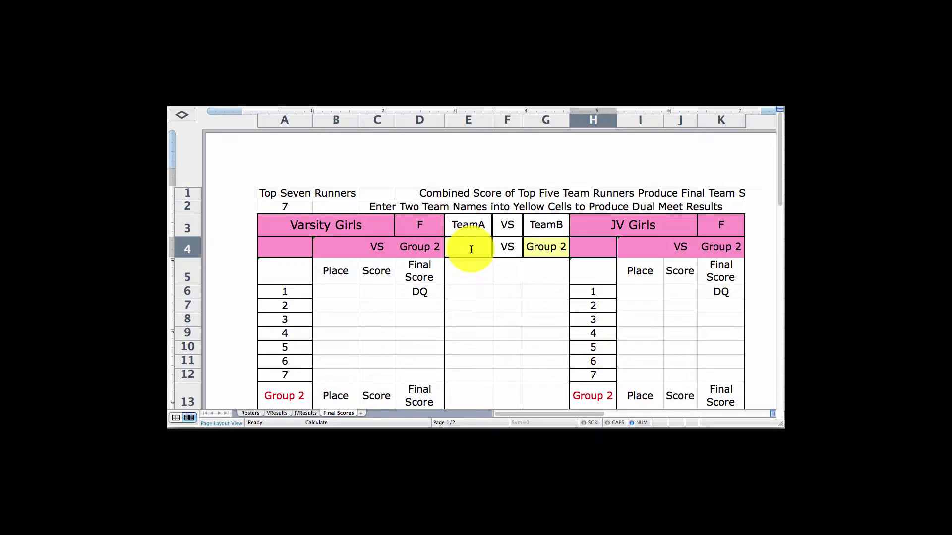
pyautogui.press('BackSpace')
pyautogui.hotkey('shift', 'Tab')
pyautogui.press('BackSpace')
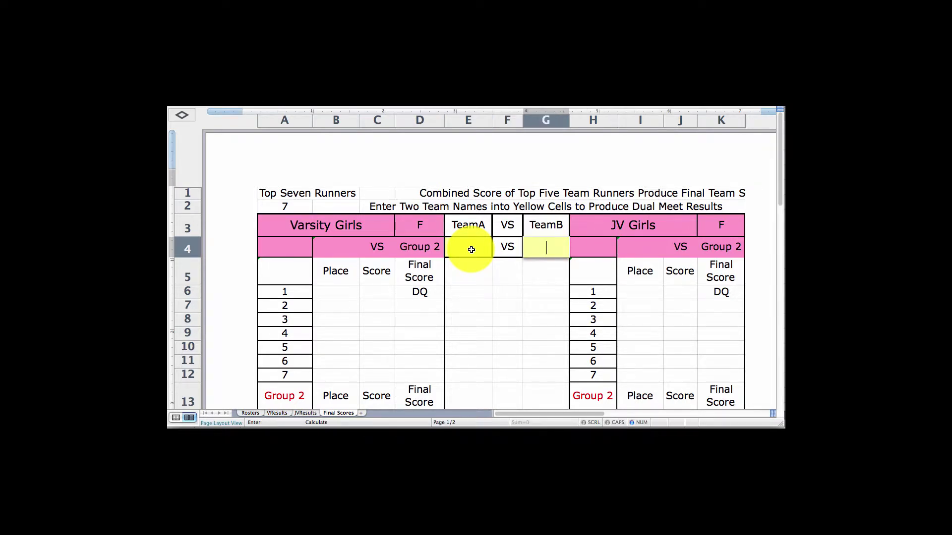
pyautogui.press('Return')
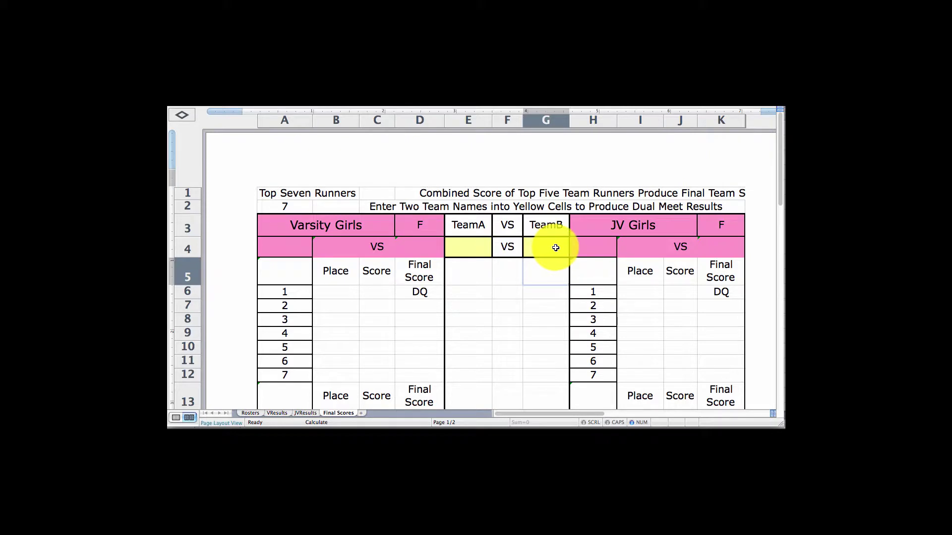
# Enter Group 1 as TeamA in E4 and Group 2 as TeamB in G4
pyautogui.click(467, 246)
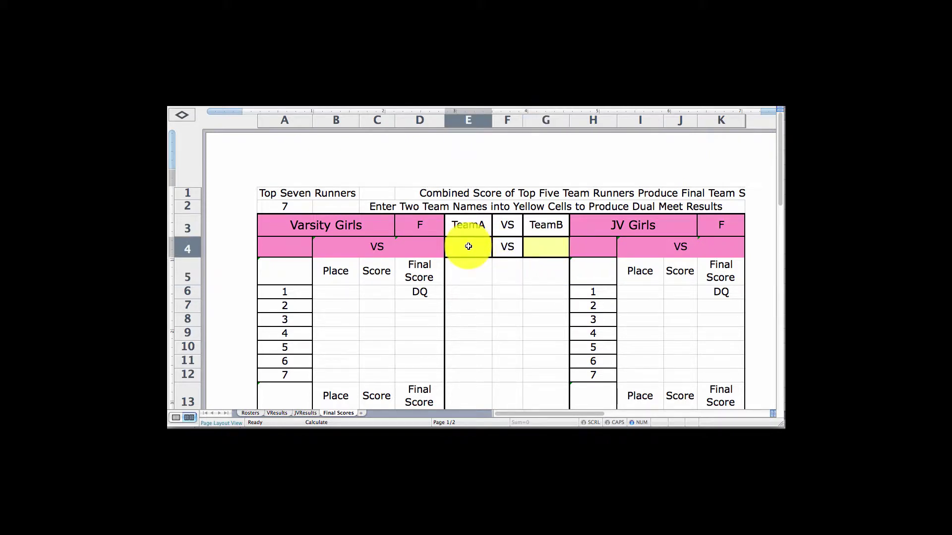
pyautogui.write('Group 1')
pyautogui.press('Return')
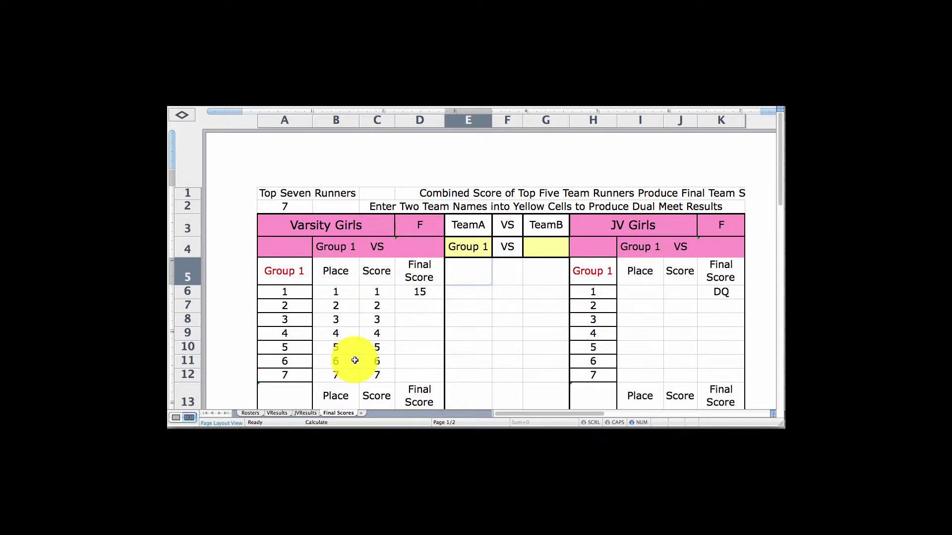
pyautogui.click(542, 247)
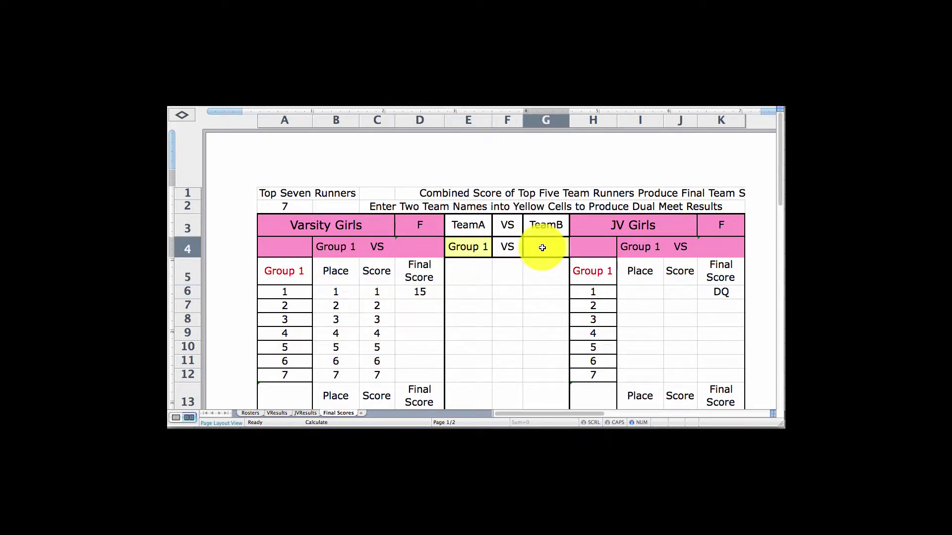
pyautogui.write('Group 2')
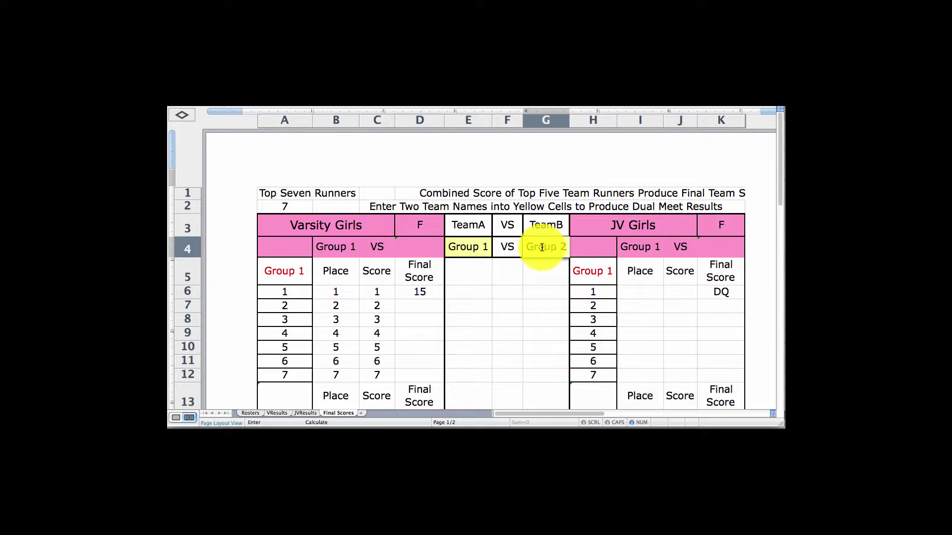
pyautogui.press('Return')
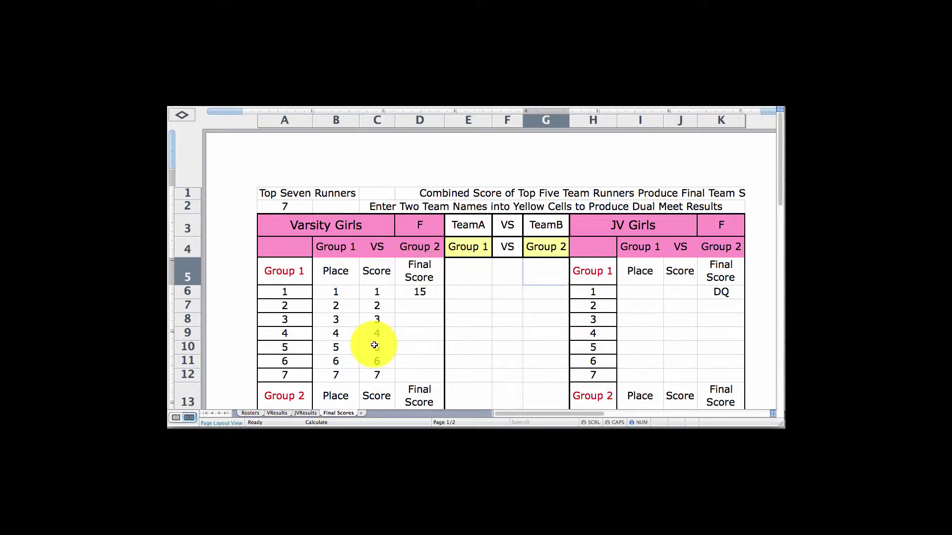
# Compare the Varsity and JV score blocks for girls and boys, checking the JVResults sheet and returning to Final Scores
pyautogui.scroll(-5, 372, 340)
pyautogui.scroll(5, 372, 342)
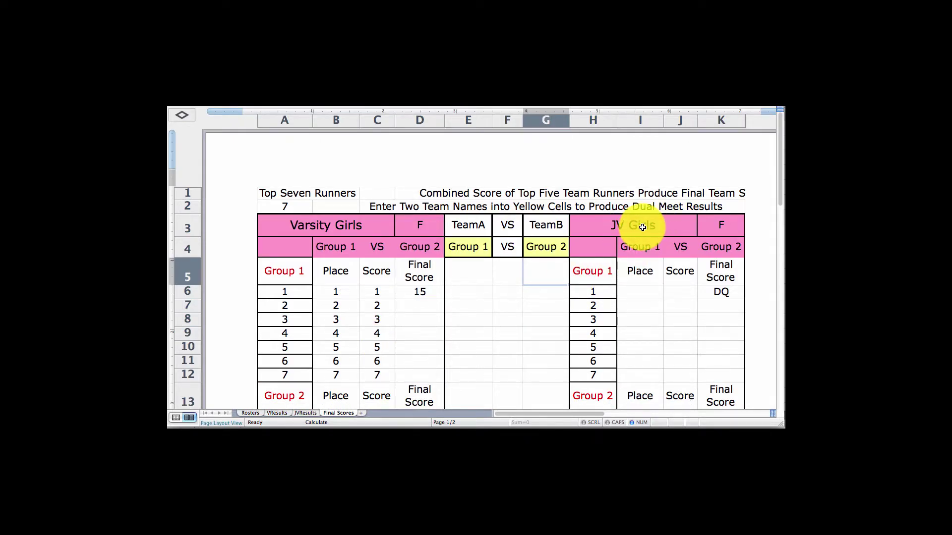
pyautogui.scroll(-10, 644, 227)
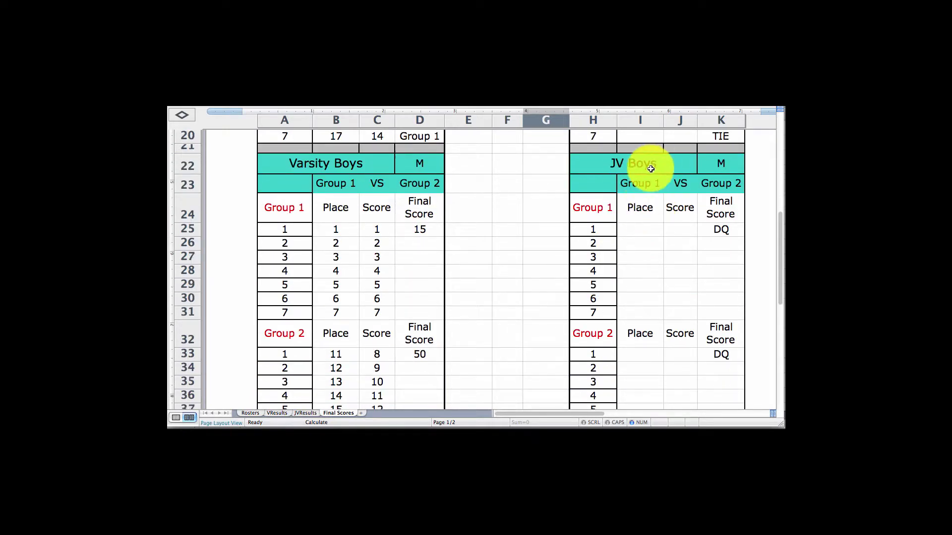
pyautogui.scroll(5, 659, 263)
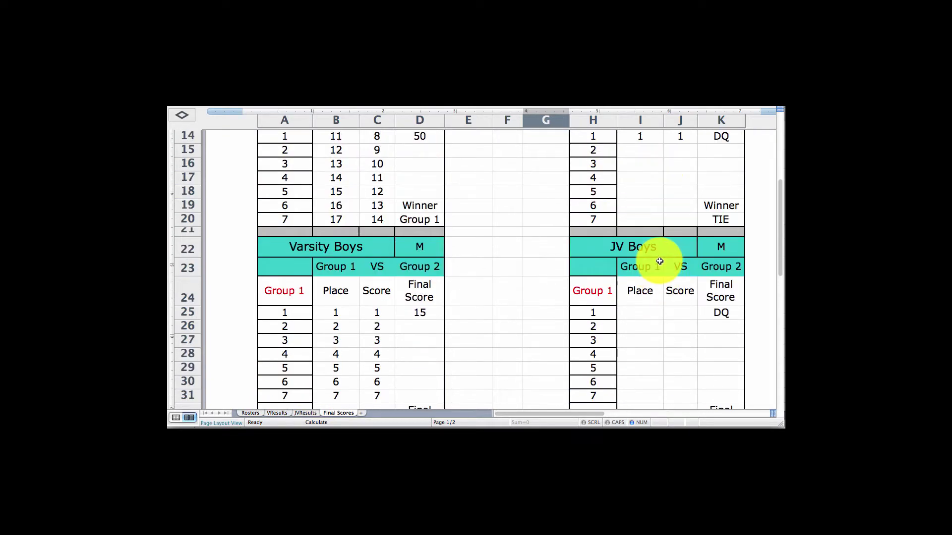
pyautogui.scroll(2, 660, 261)
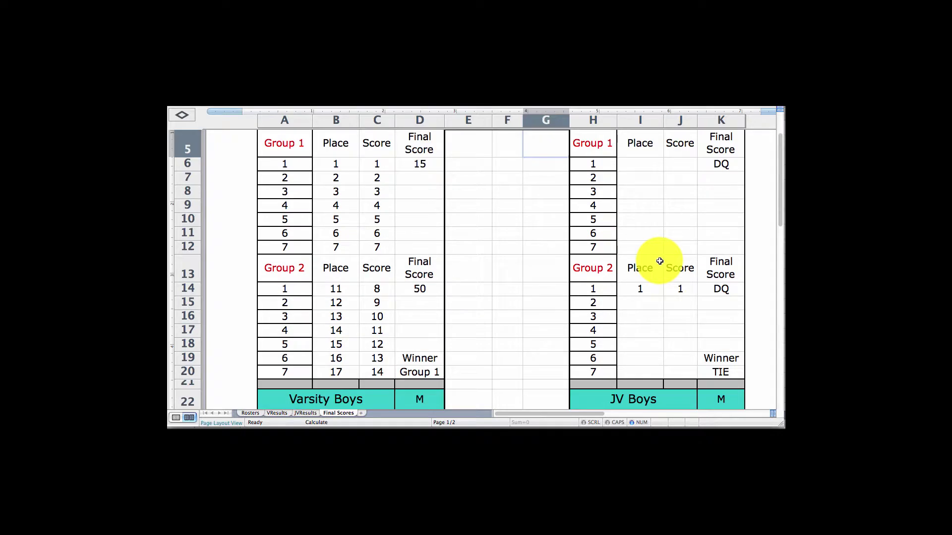
pyautogui.click(306, 414)
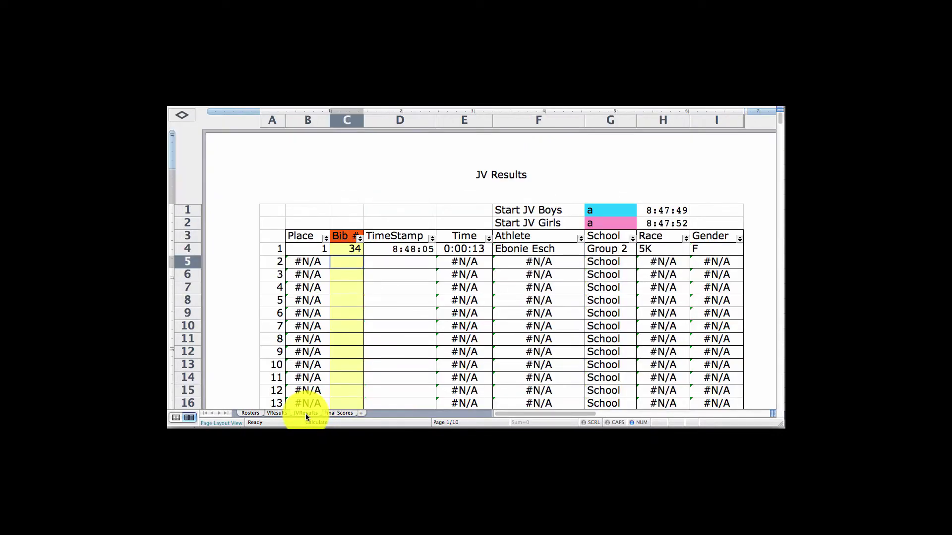
pyautogui.click(340, 414)
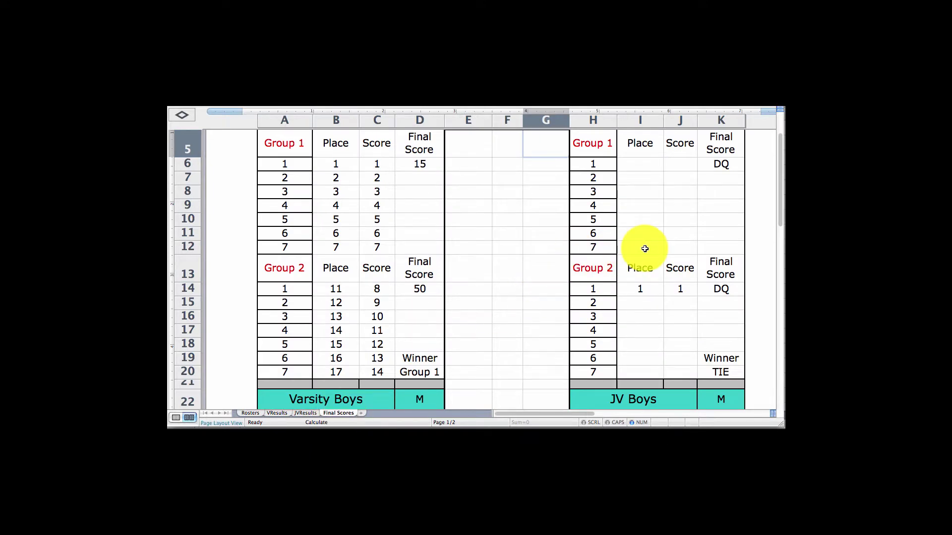
pyautogui.scroll(2, 644, 249)
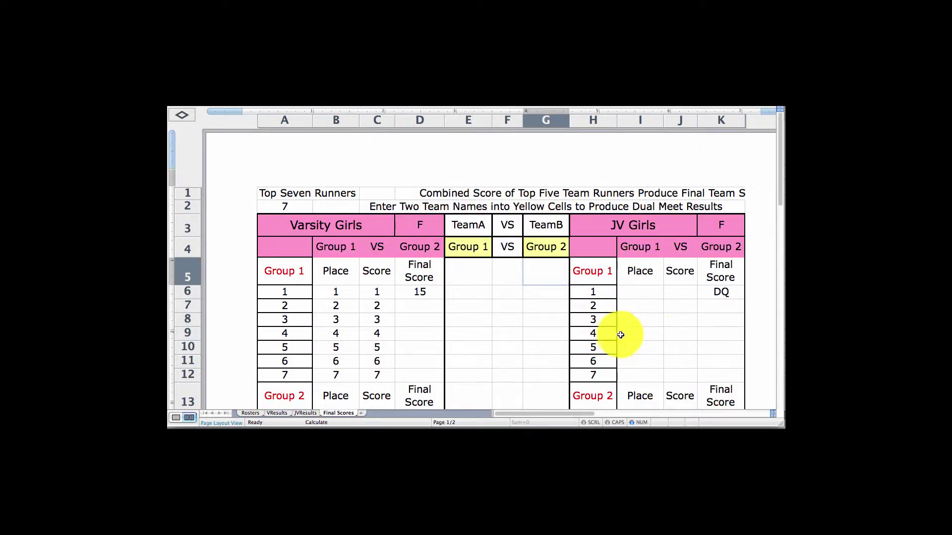
pyautogui.scroll(-3, 538, 333)
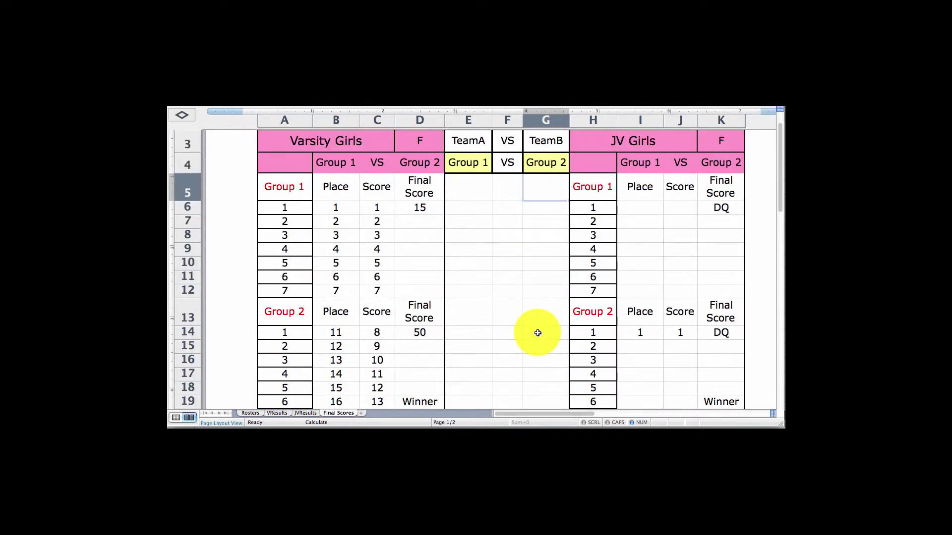
# Examine Group 1's top five varsity girls in B6:C10, and select their scores C6:C10 to check the sum
pyautogui.rightClick(538, 331)
pyautogui.click(470, 246)
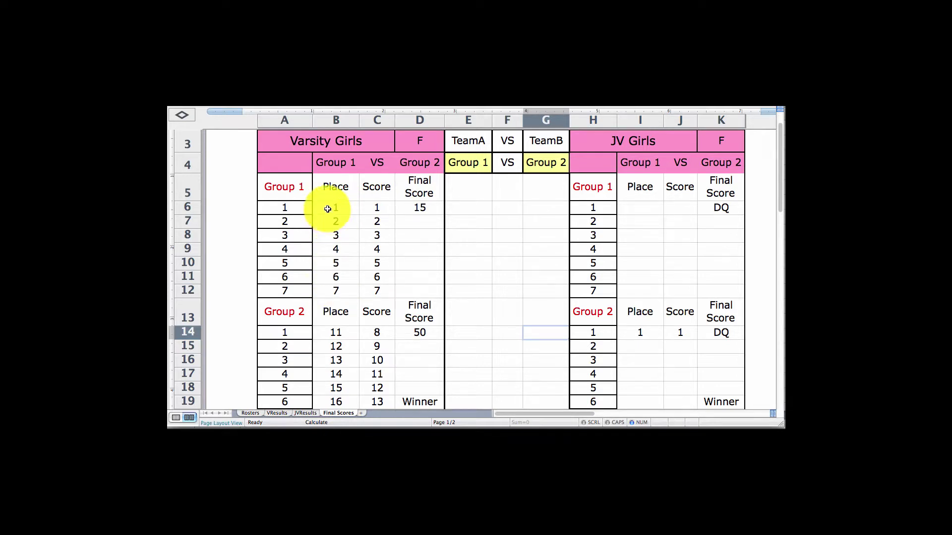
pyautogui.moveTo(329, 206); pyautogui.dragTo(373, 263)
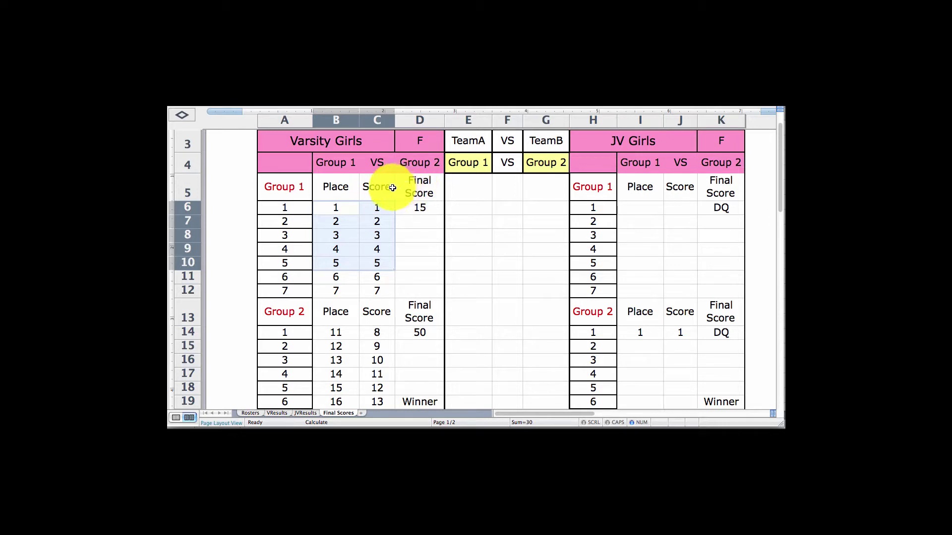
pyautogui.click(374, 207)
pyautogui.moveTo(375, 206); pyautogui.dragTo(375, 260)
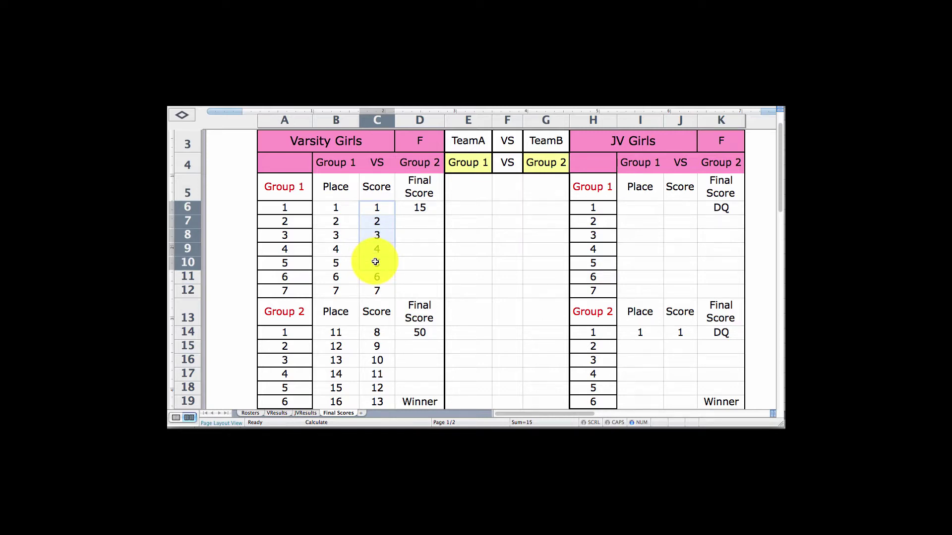
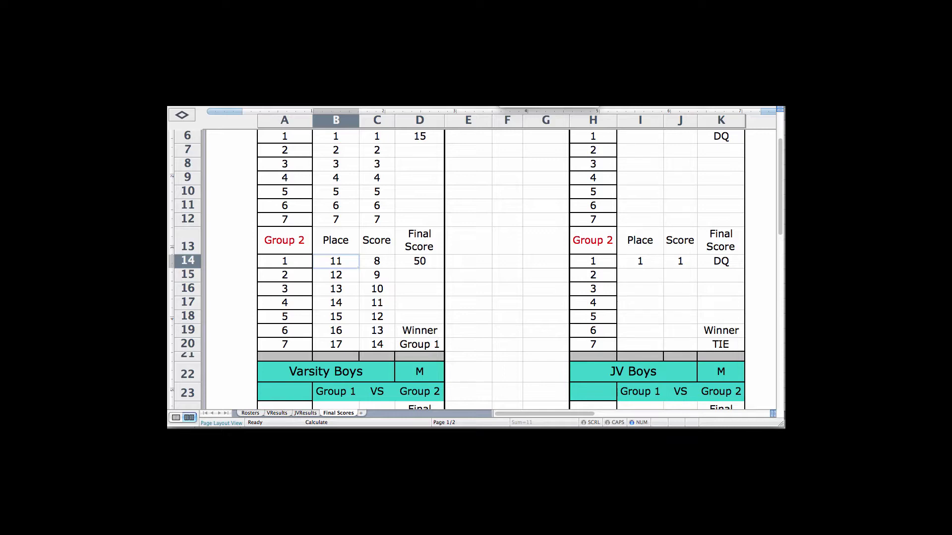
# Compare Group 2's first varsity girl in row 14 with Group 1's sixth and seventh runners in B11:C12
pyautogui.click(379, 262)
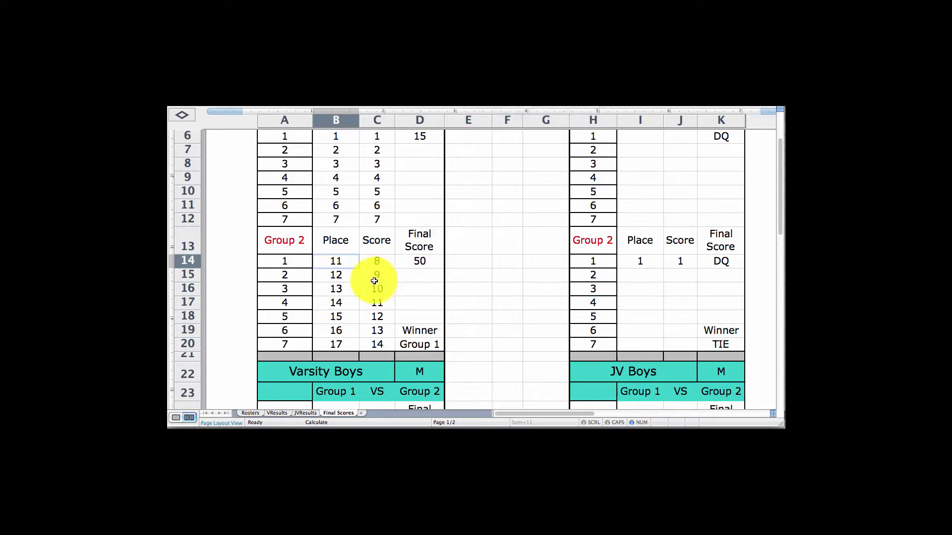
pyautogui.click(337, 263)
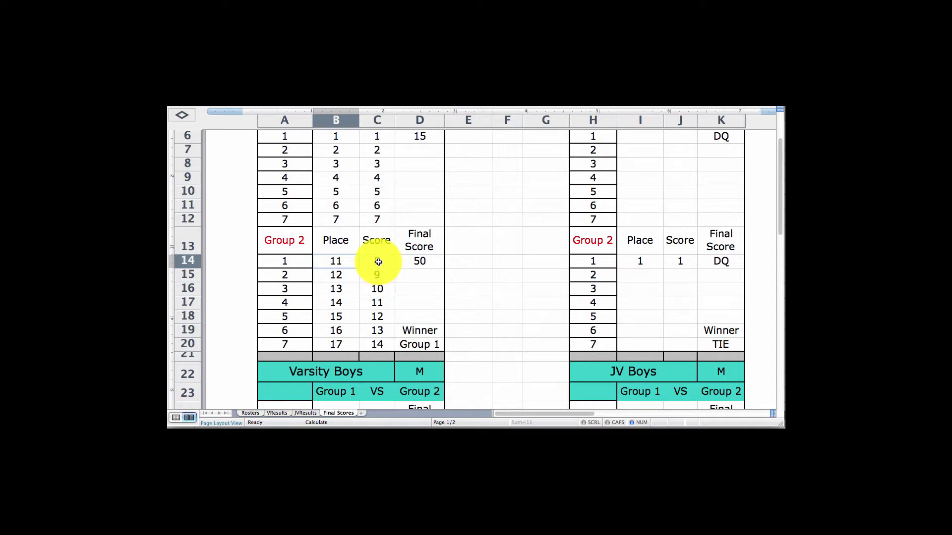
pyautogui.click(334, 206)
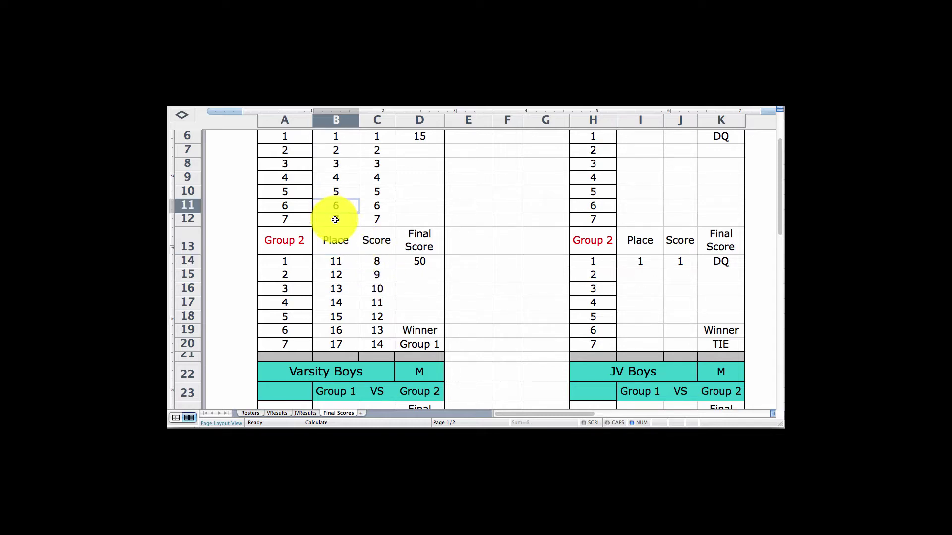
pyautogui.click(335, 219)
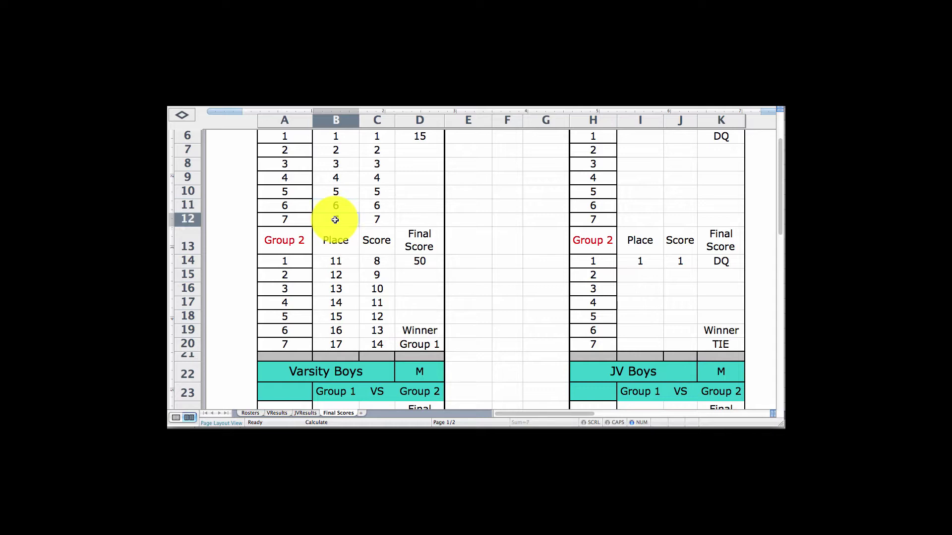
pyautogui.click(338, 261)
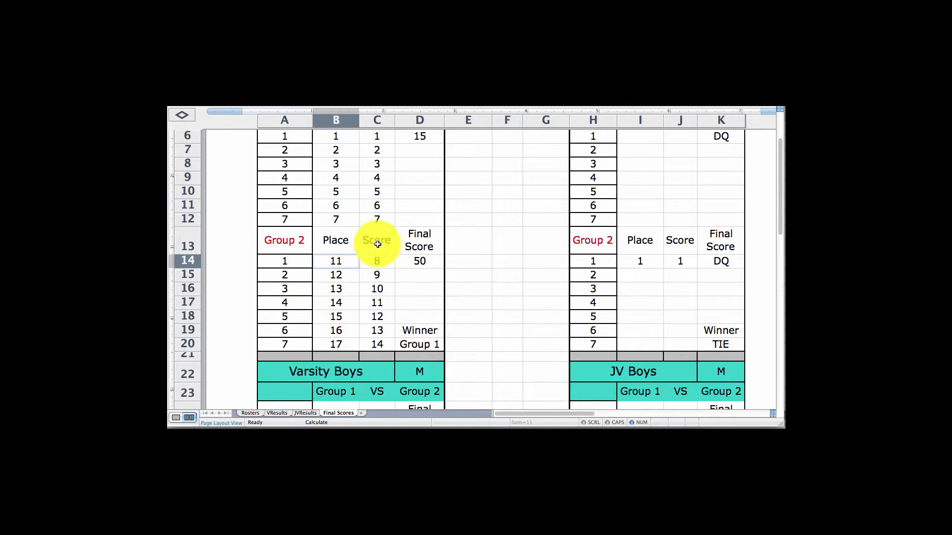
pyautogui.click(351, 212)
pyautogui.moveTo(351, 212); pyautogui.dragTo(374, 219)
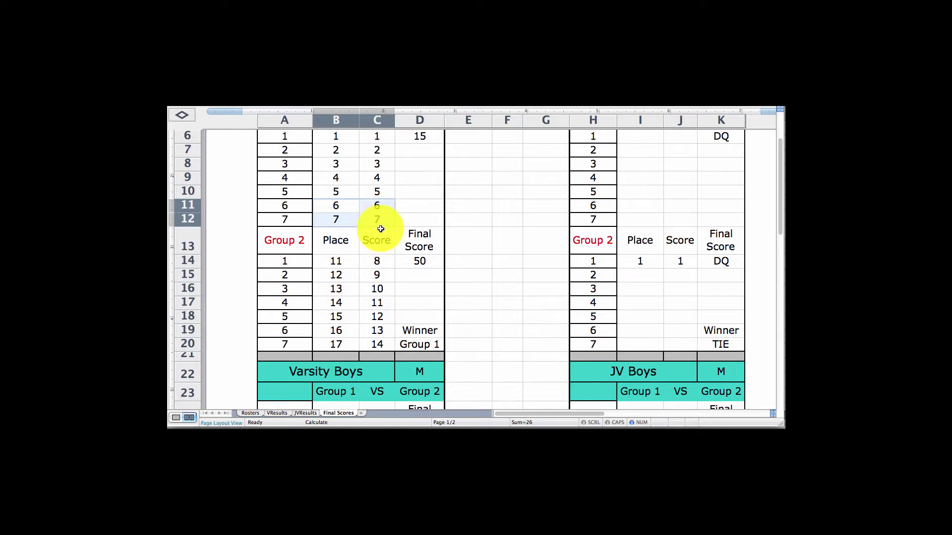
# Check the sum of Group 2's top five girls' scores in C14:C18 against D14, and view the Varsity Boys block
pyautogui.click(379, 259)
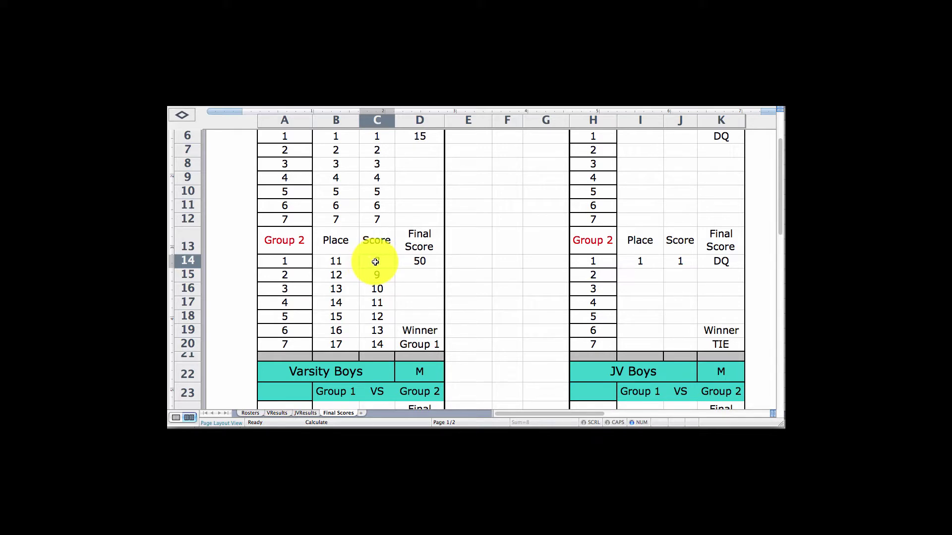
pyautogui.moveTo(375, 262); pyautogui.dragTo(379, 316)
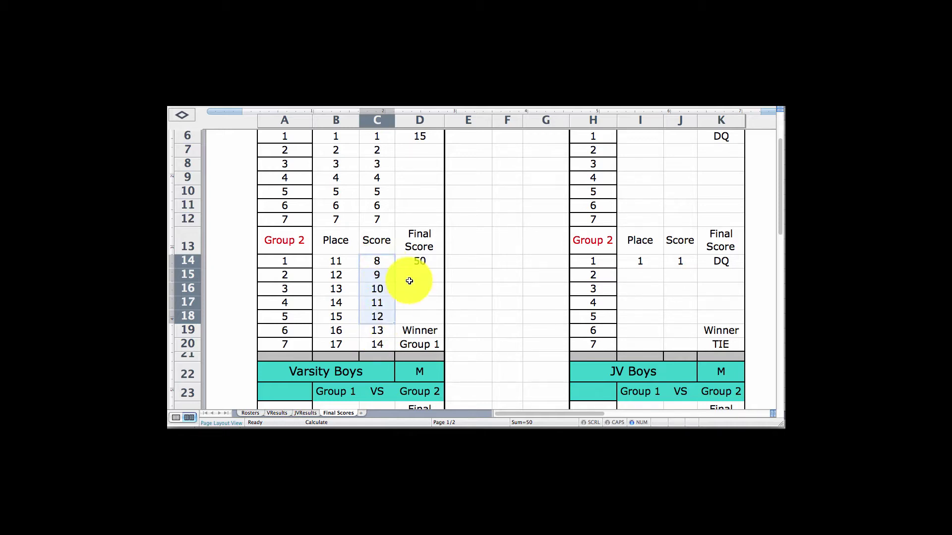
pyautogui.click(425, 261)
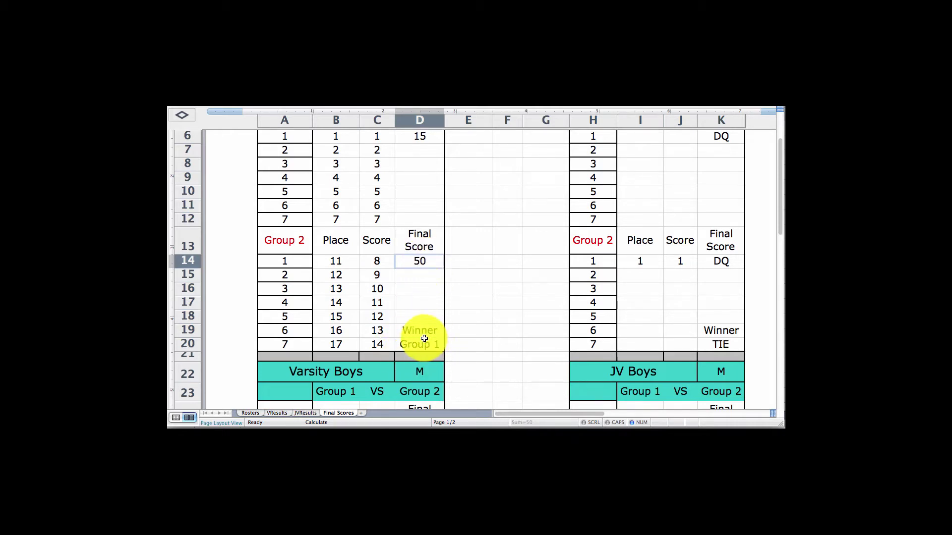
pyautogui.scroll(-5, 425, 338)
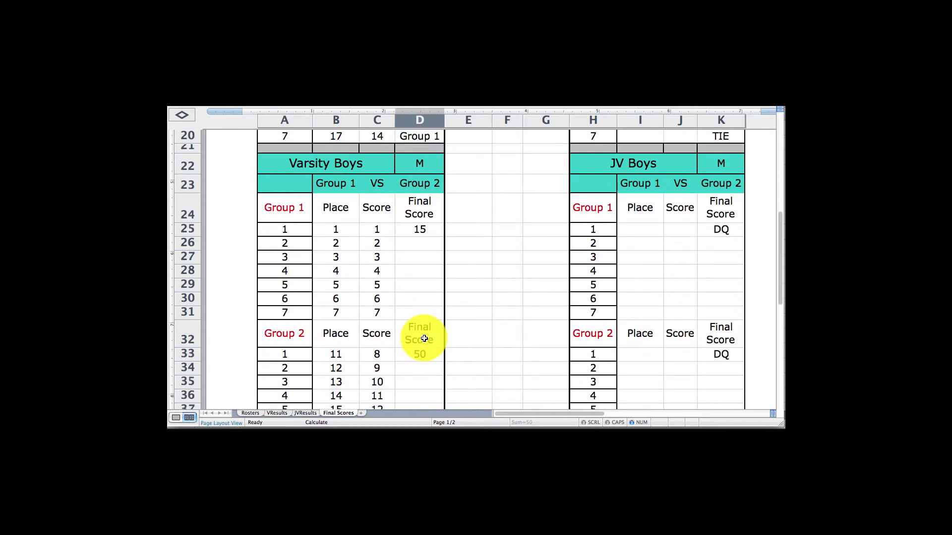
# Check the places and scores of Group 1's top five varsity boys in B25:C29 against their final score in D25
pyautogui.scroll(-1, 424, 339)
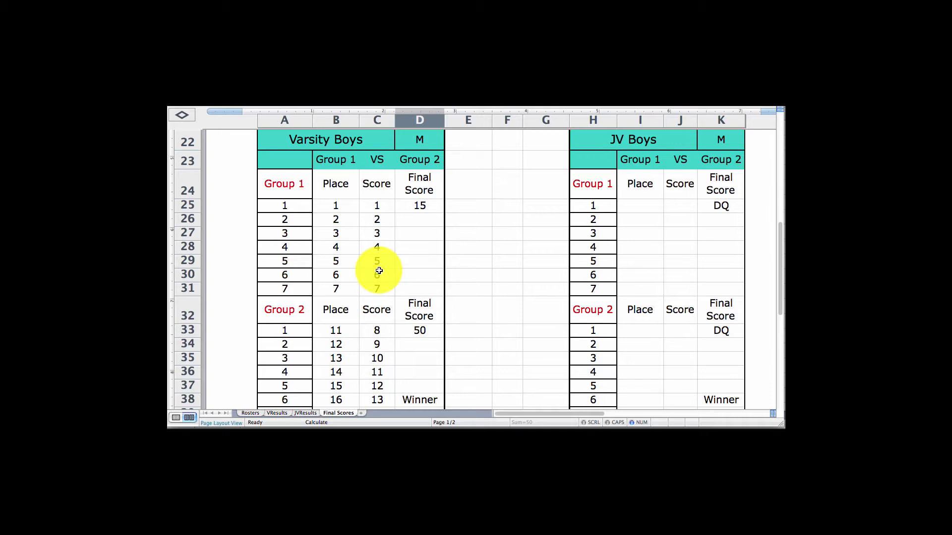
pyautogui.scroll(-1, 379, 270)
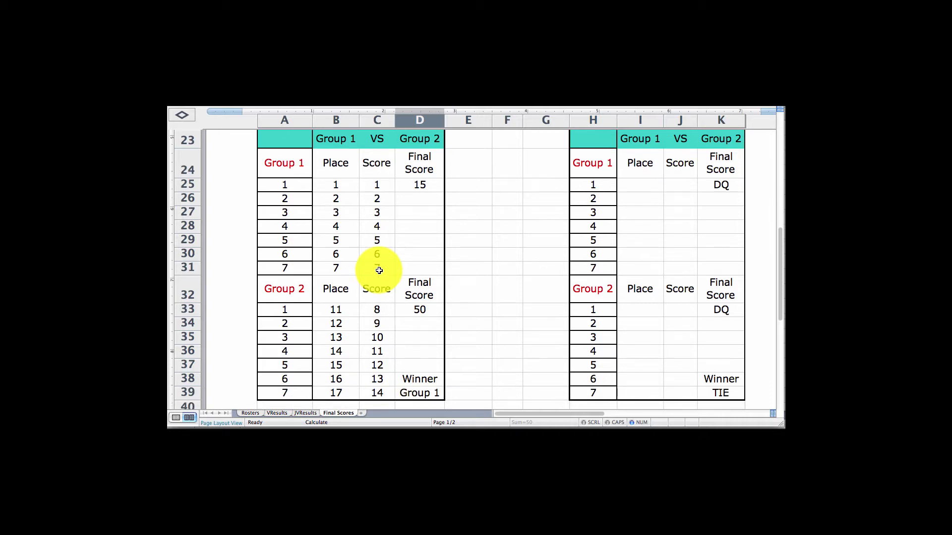
pyautogui.click(337, 190)
pyautogui.moveTo(339, 192); pyautogui.dragTo(377, 241)
pyautogui.click(417, 184)
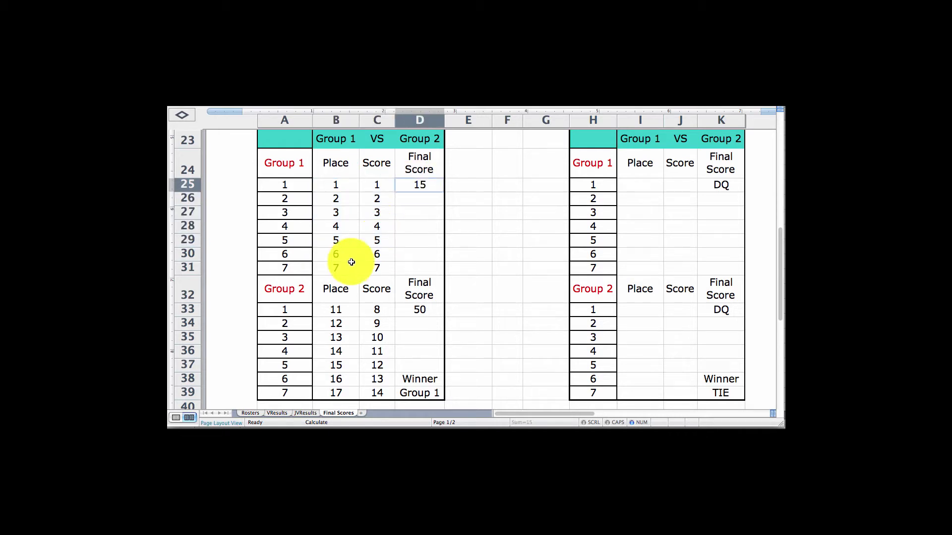
# Check Group 2's top five varsity boys in B33:C37 against D33, and view the winner in D39
pyautogui.moveTo(331, 309); pyautogui.dragTo(378, 362)
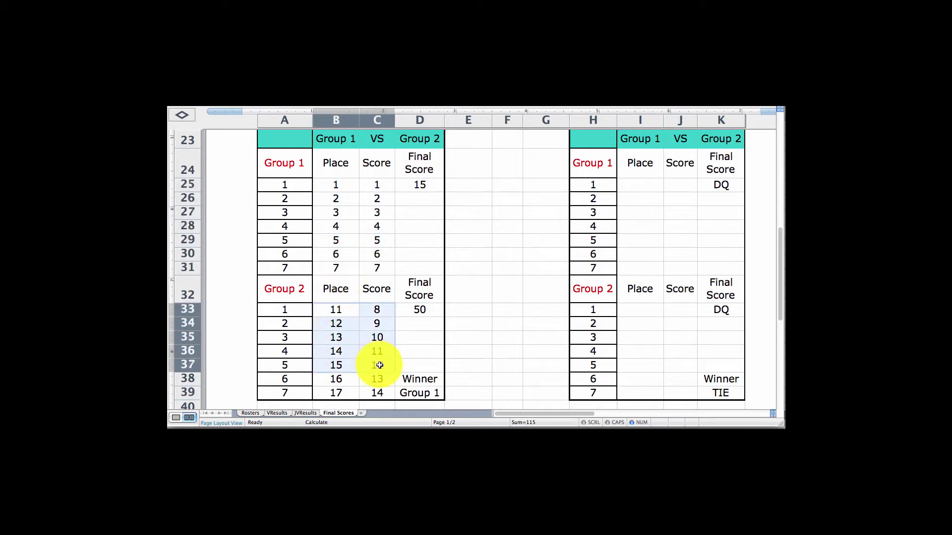
pyautogui.click(425, 313)
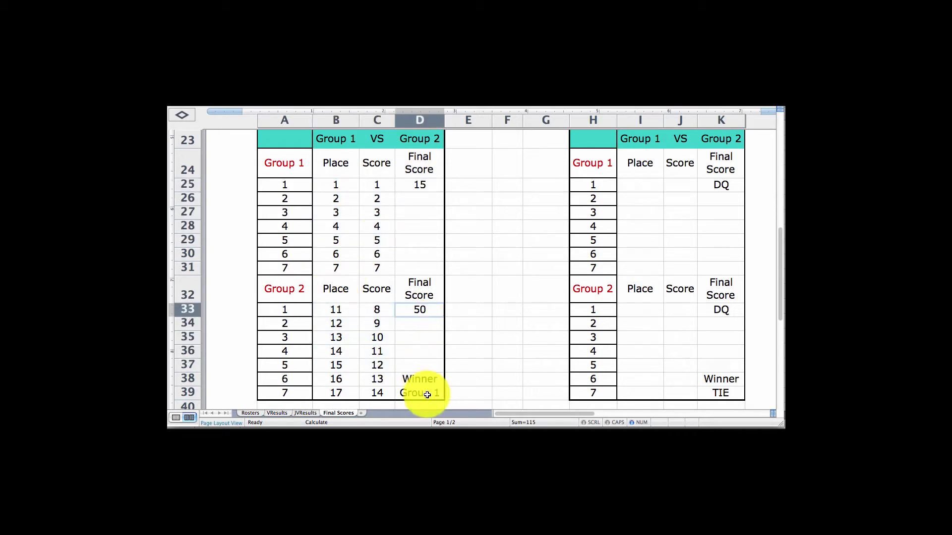
pyautogui.click(428, 395)
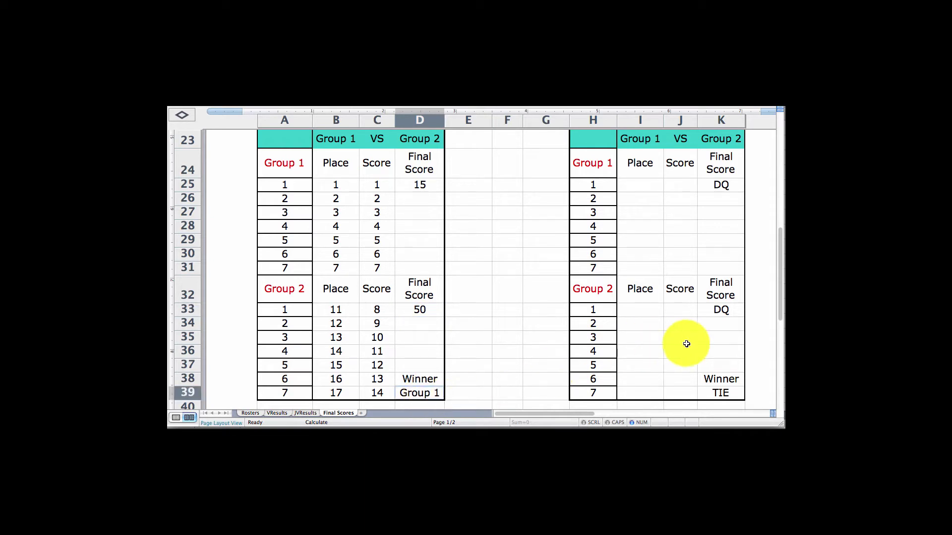
# Review the girls' and boys' score blocks on Final Scores, checking the JV entries against the JVResults sheet
pyautogui.scroll(10, 685, 344)
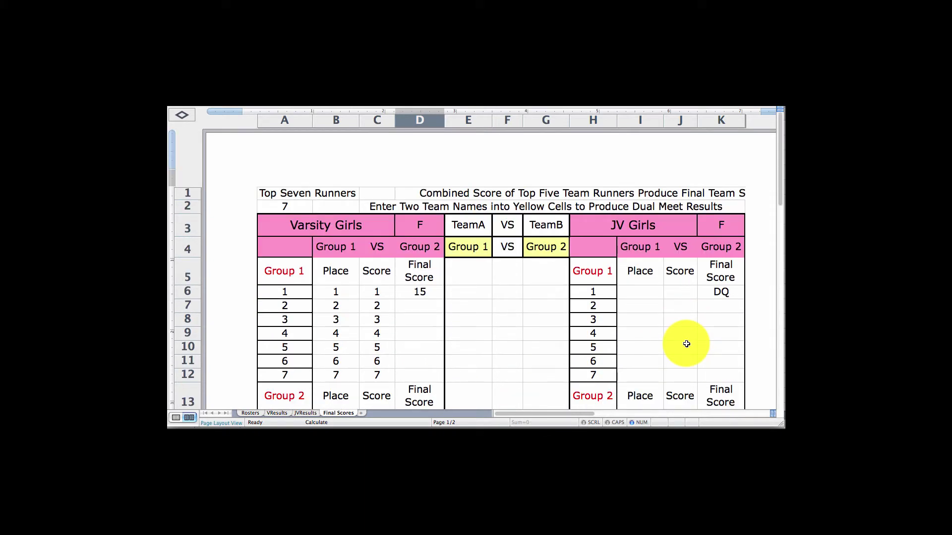
pyautogui.scroll(-5, 680, 312)
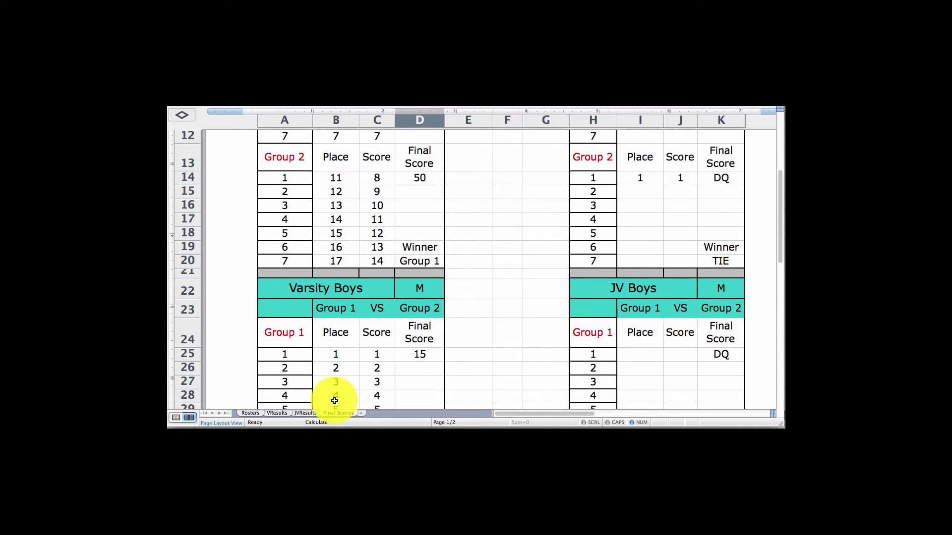
pyautogui.click(303, 414)
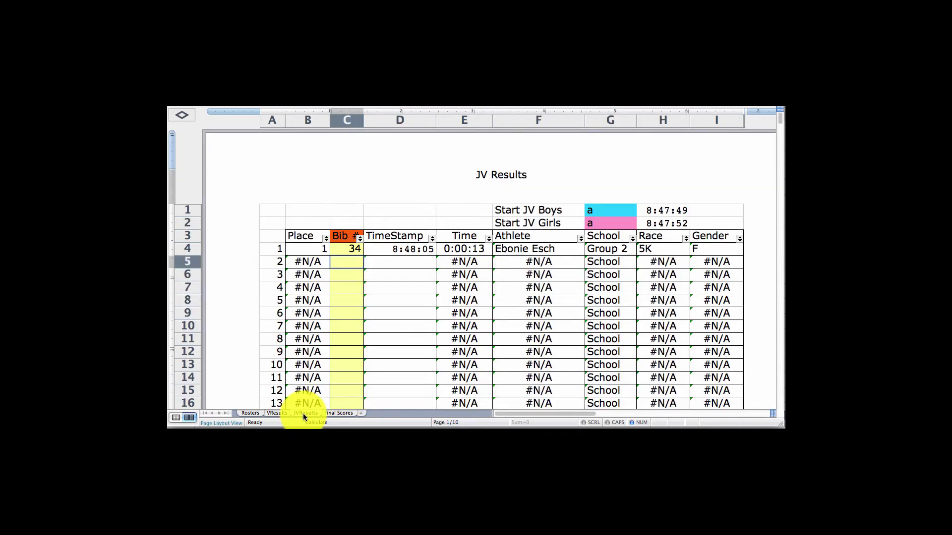
pyautogui.click(338, 413)
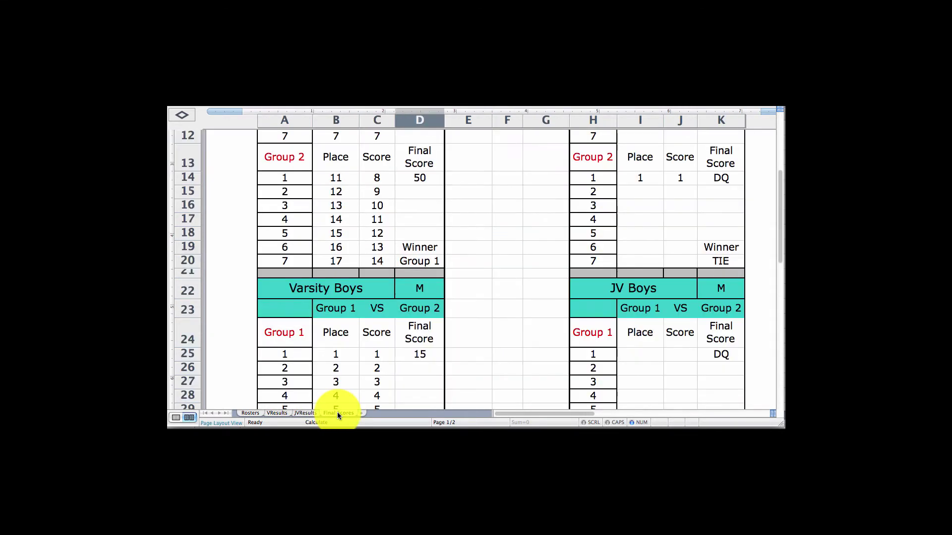
pyautogui.scroll(5, 471, 294)
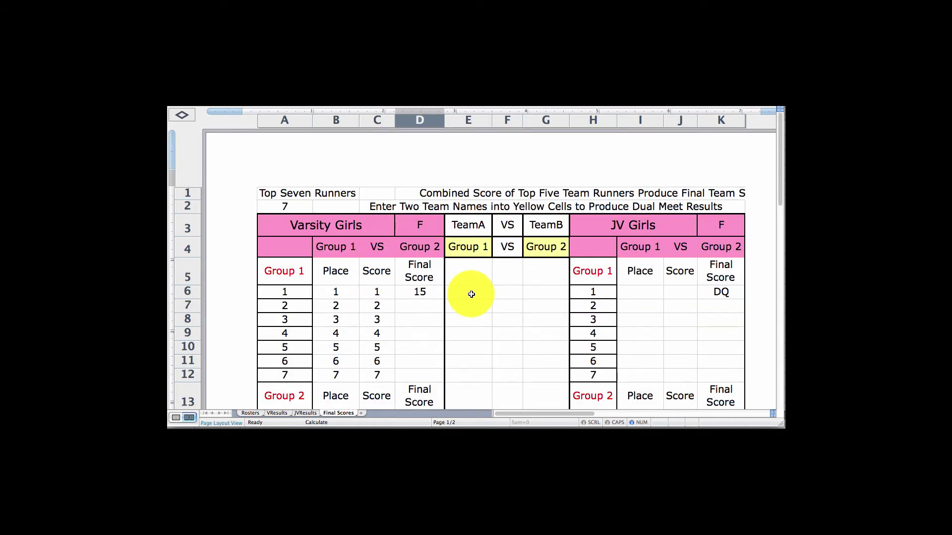
pyautogui.scroll(-3, 471, 294)
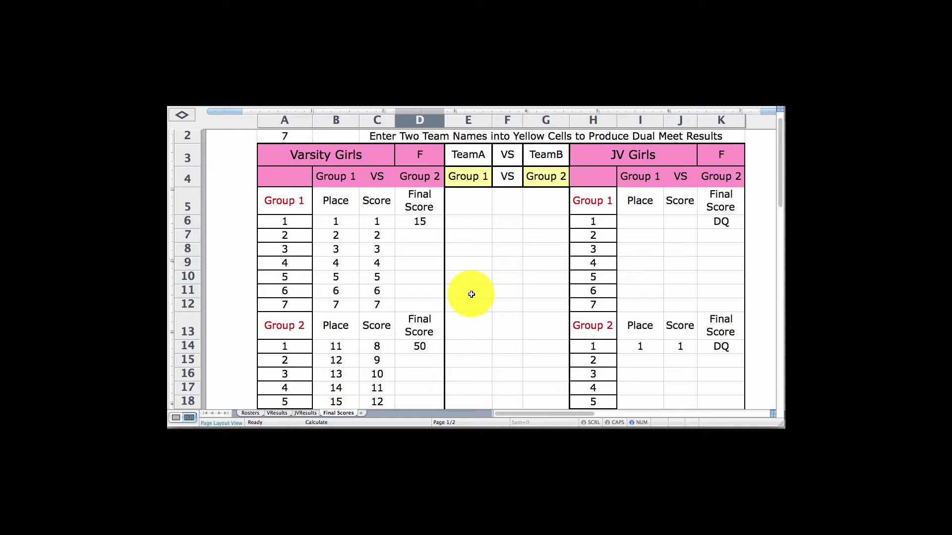
pyautogui.rightClick(346, 414)
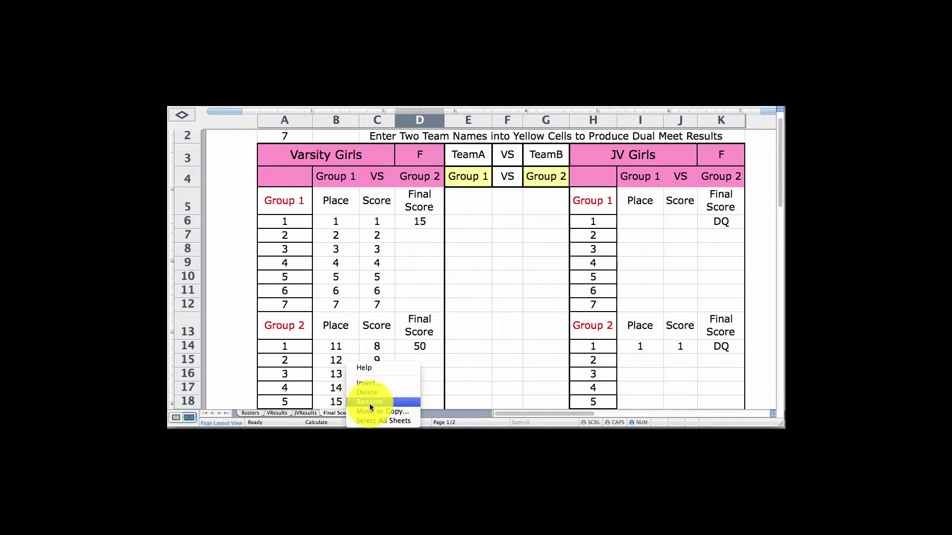
pyautogui.click(336, 414)
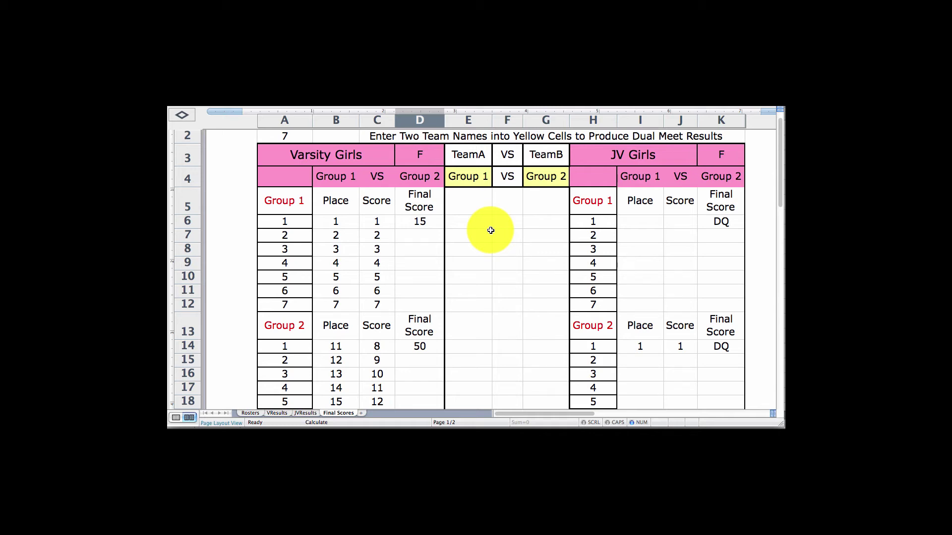
pyautogui.scroll(3, 490, 231)
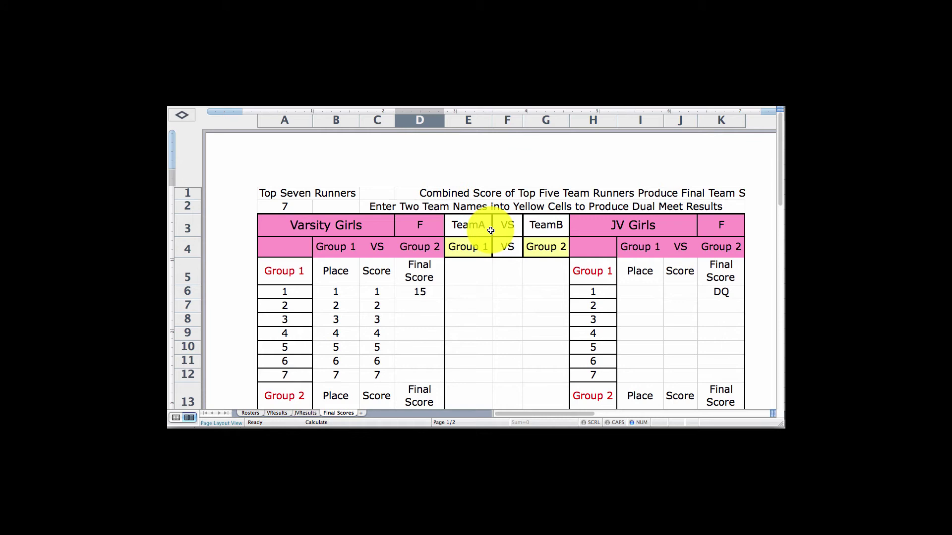